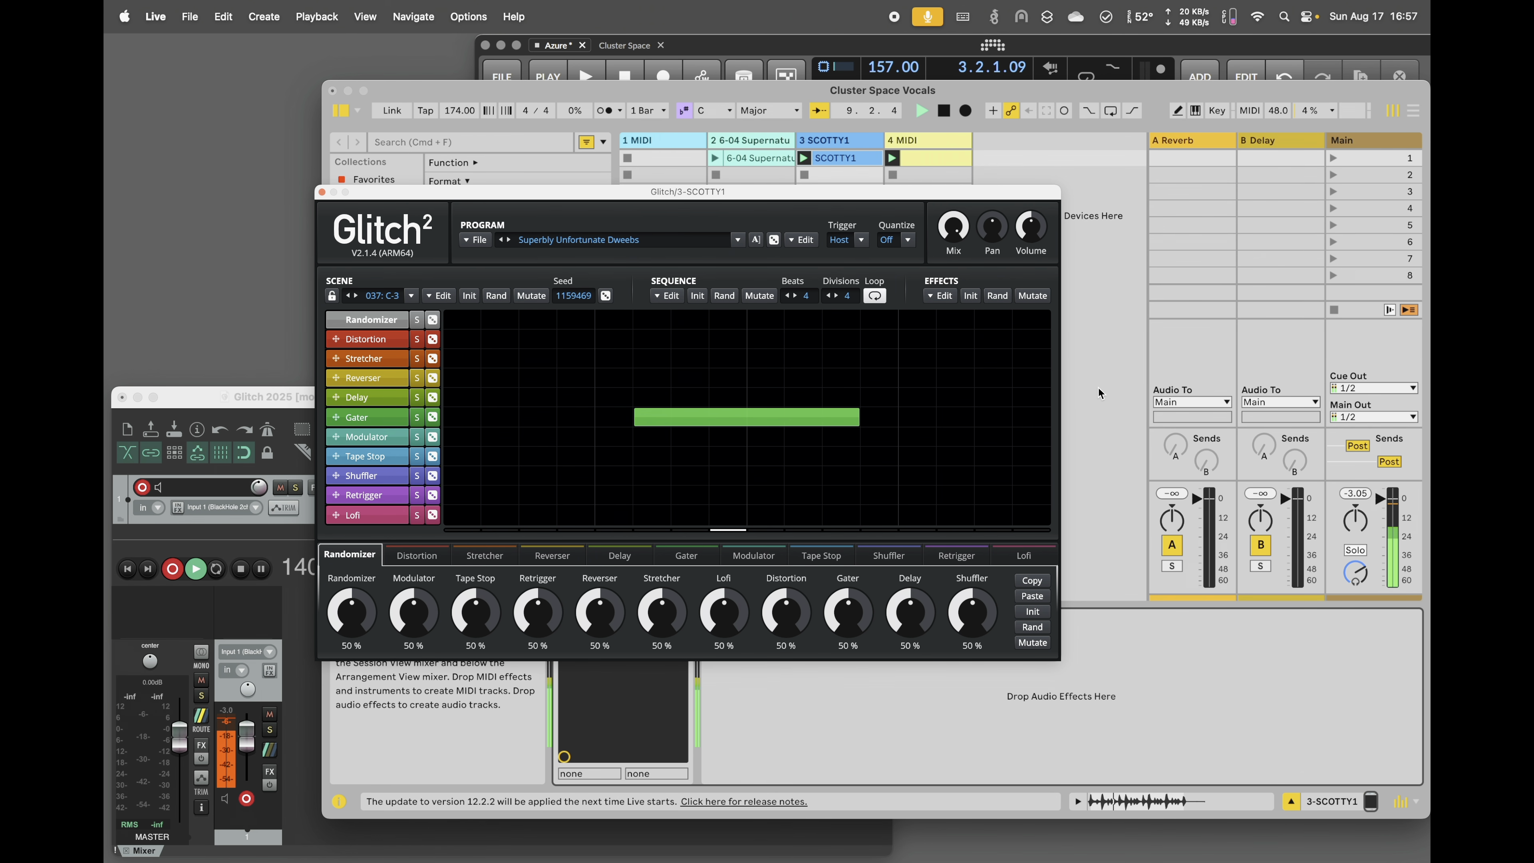
- Stop the set, play it again to hear Glitch on the SCOTTY1 track, and stop playback
left_click(1129, 214)
key("space")
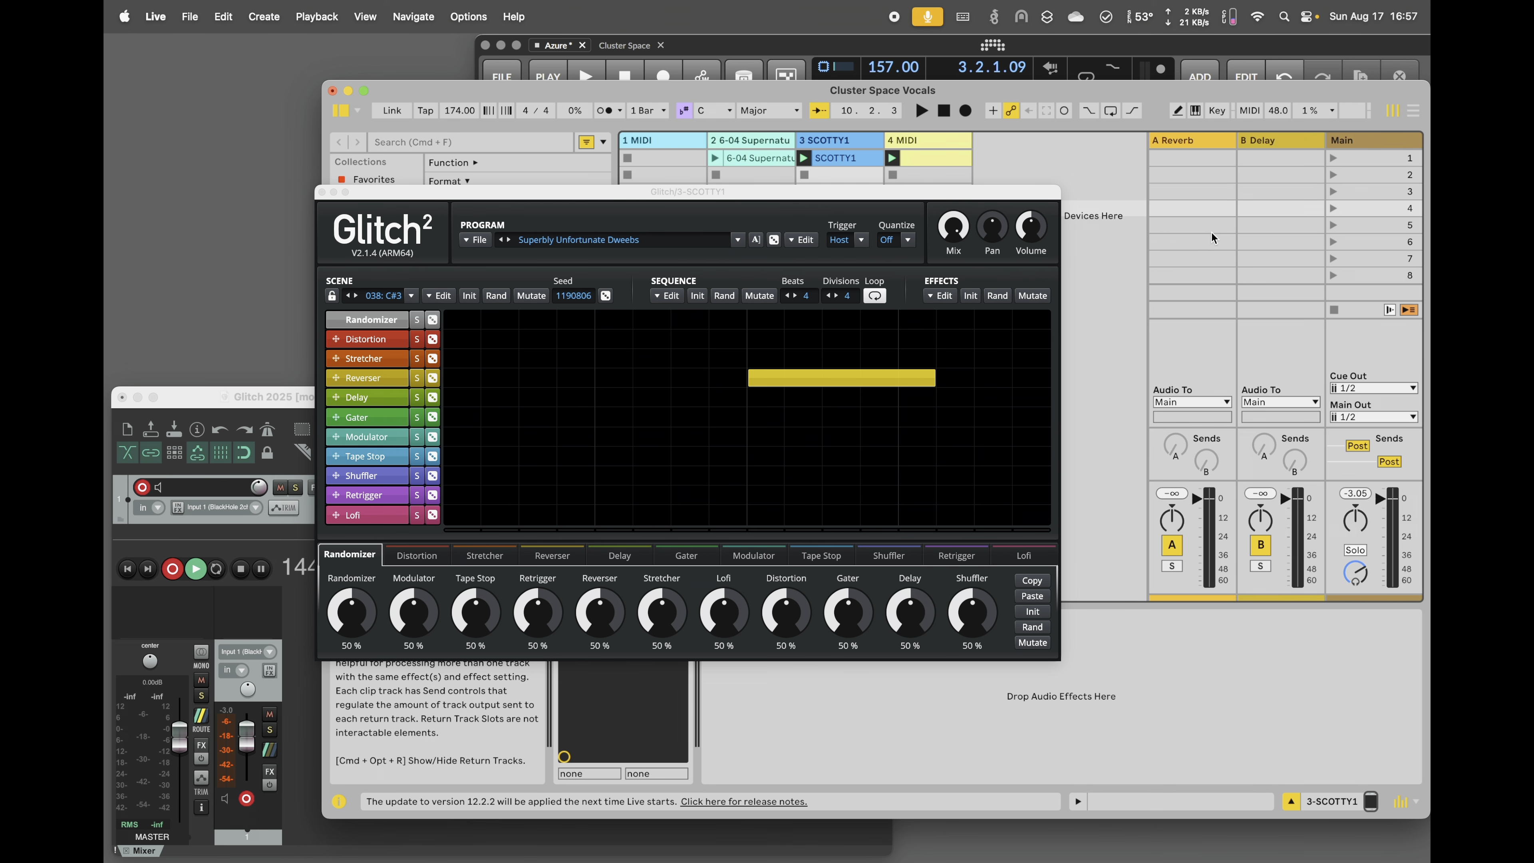
key("space")
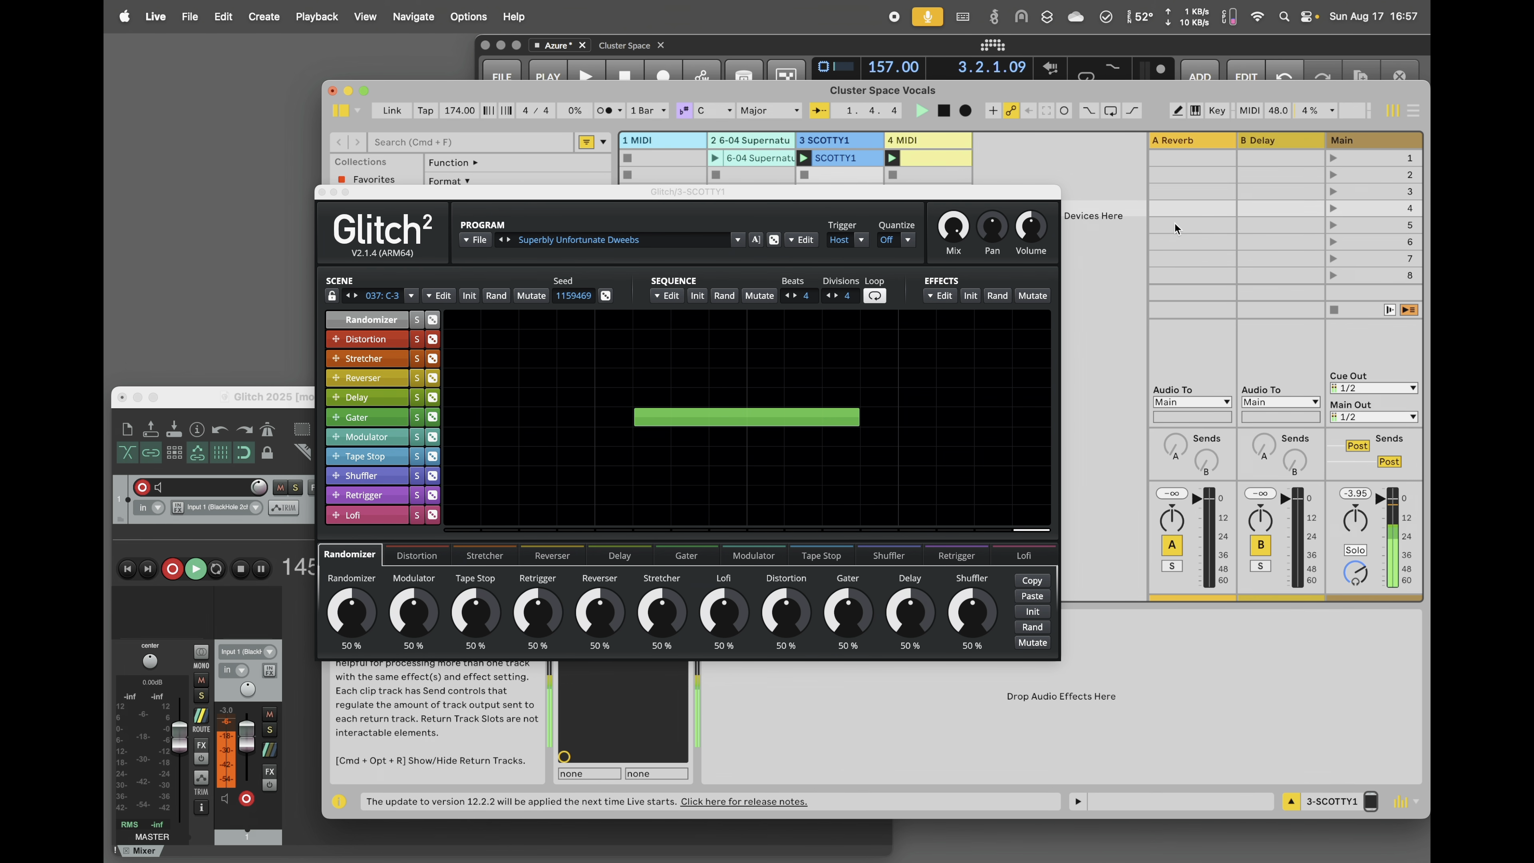
key("space")
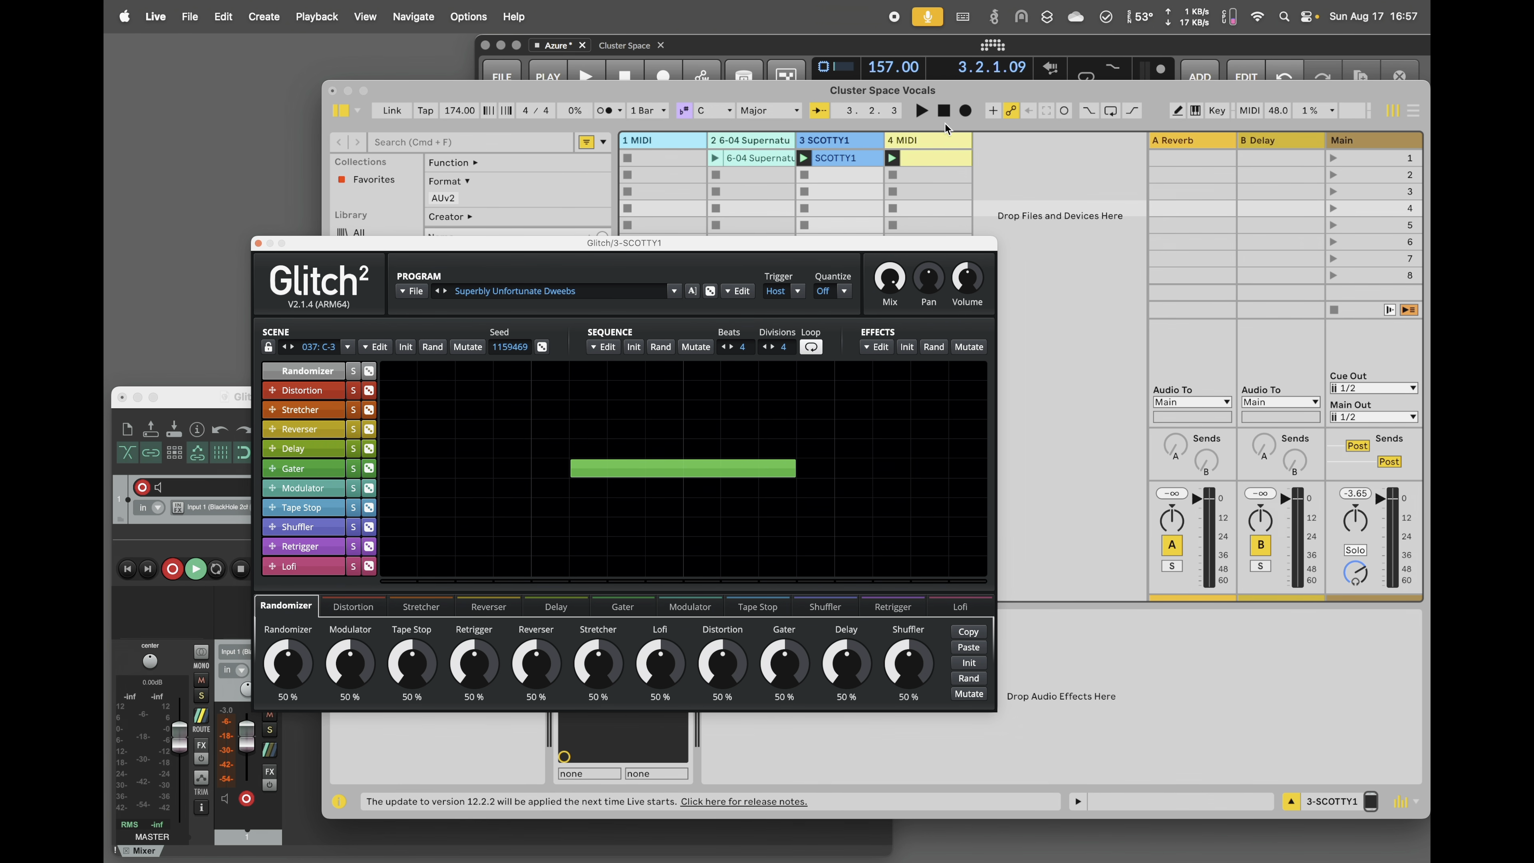
- Examine the notes in the 4 MIDI track's clip that drives Glitch, and return to the SCOTTY1 track
left_click(939, 139)
double_click(940, 144)
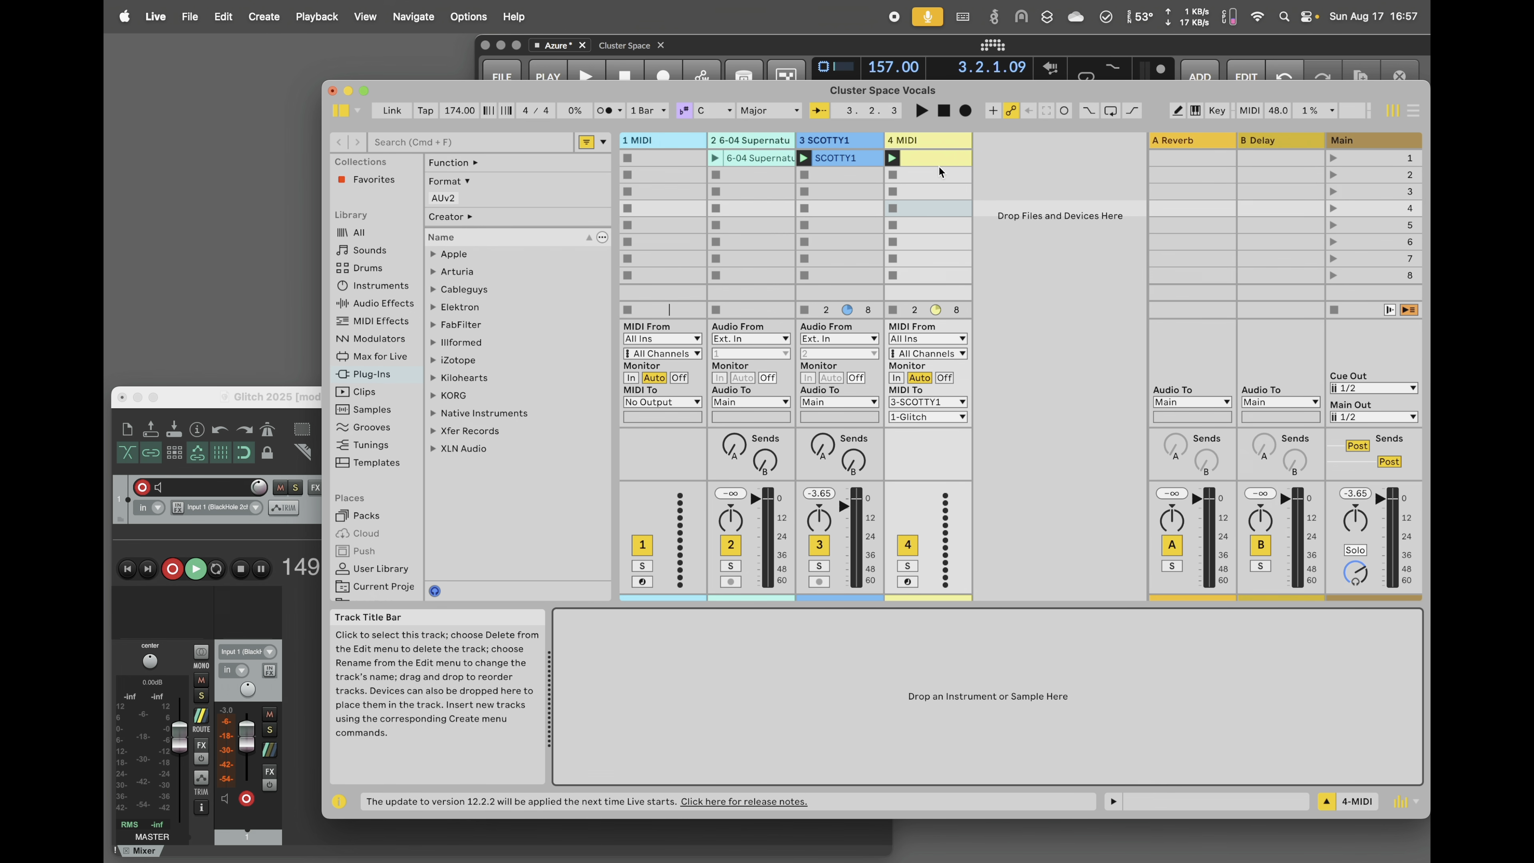
left_click(918, 152)
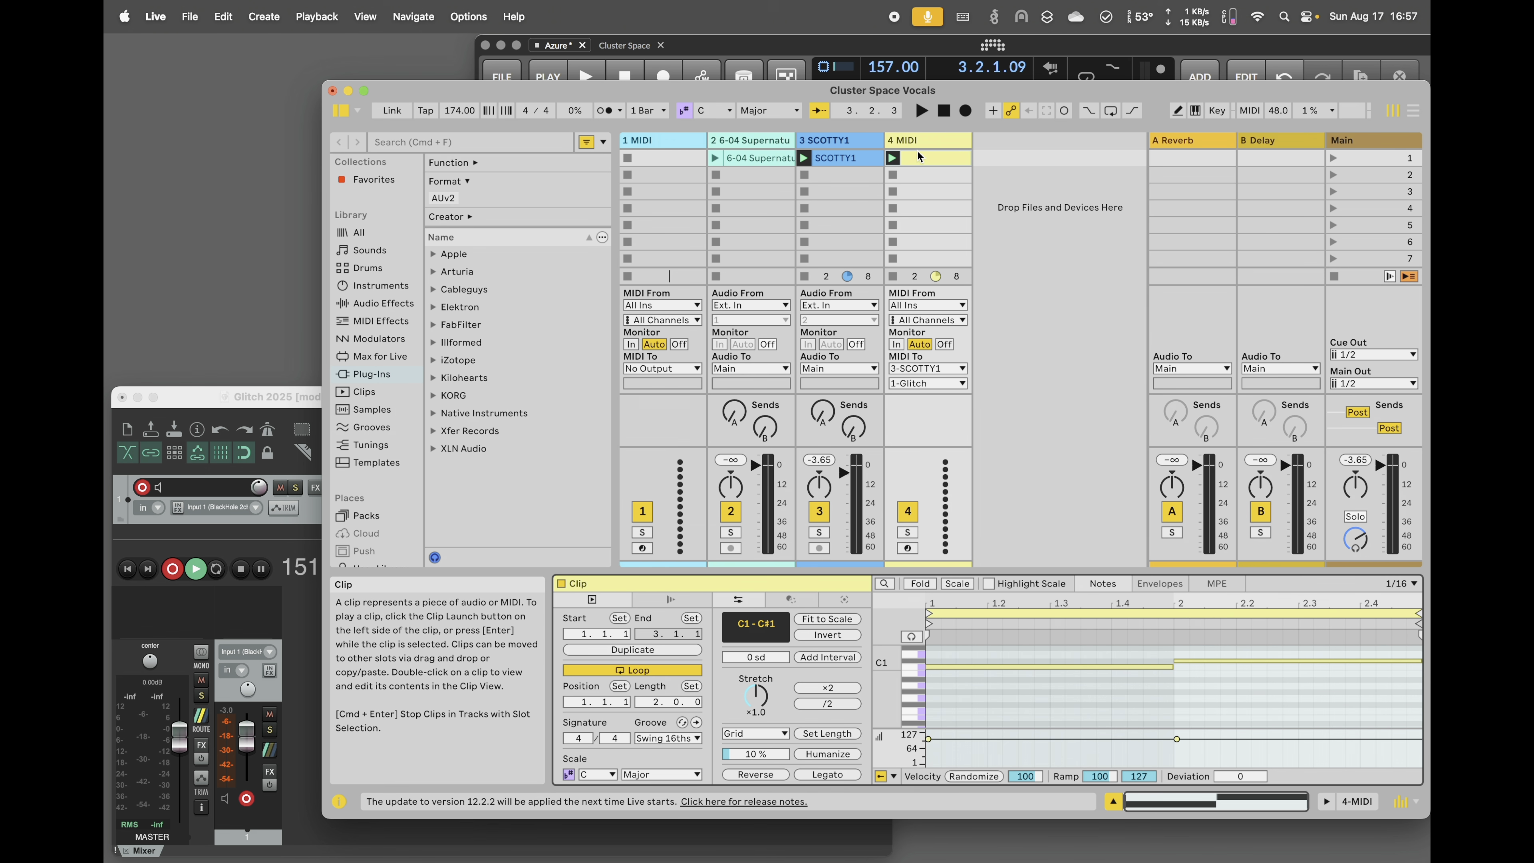
left_click(842, 142)
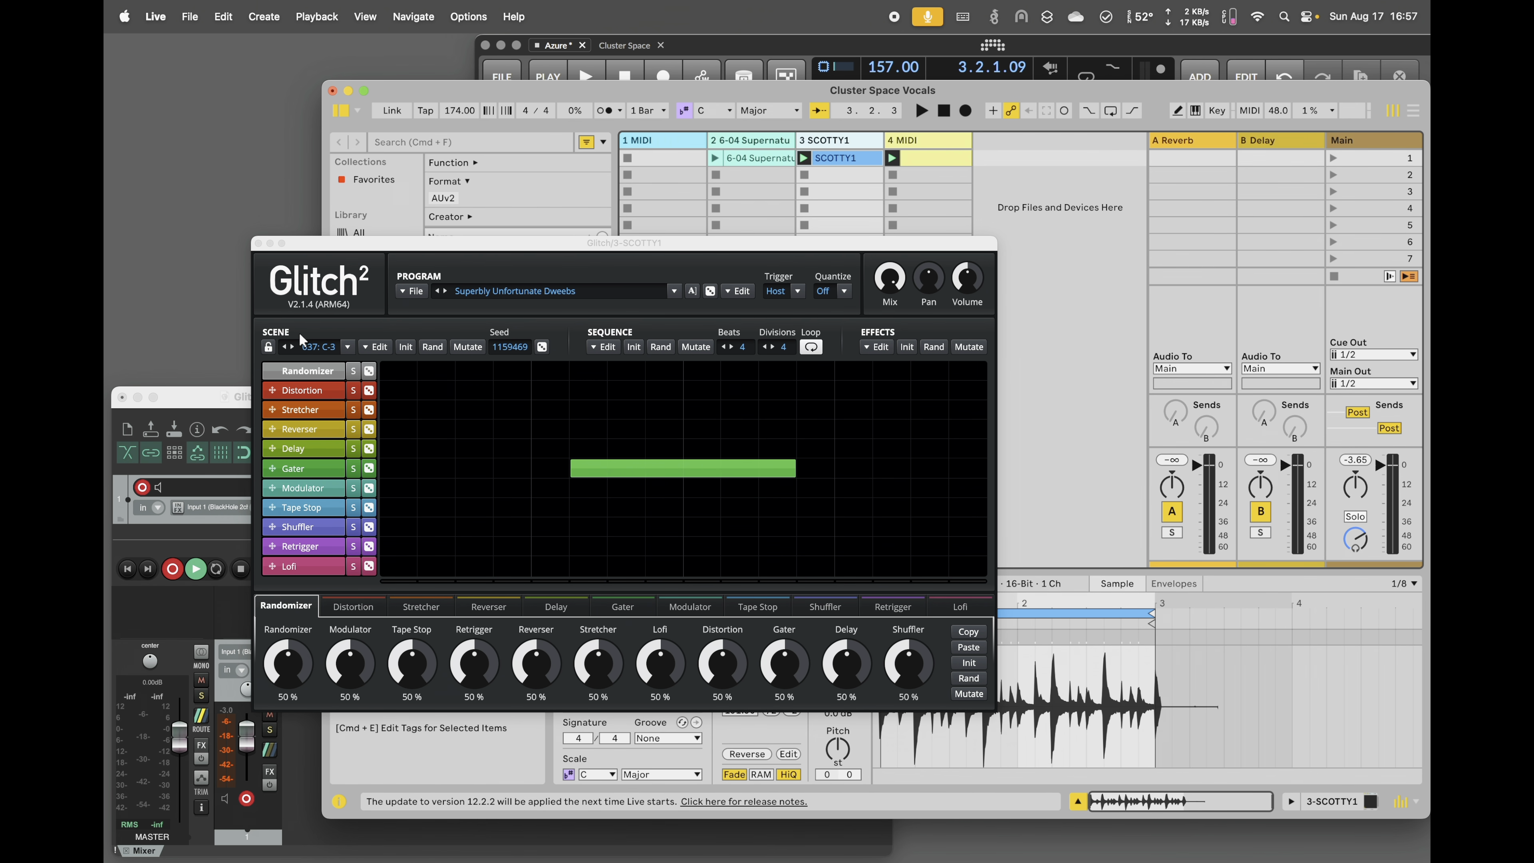
- View Glitch's list of note-mapped scenes, play the set to watch the scenes switch, and revisit the 4 MIDI and SCOTTY1 tracks
left_click(320, 346)
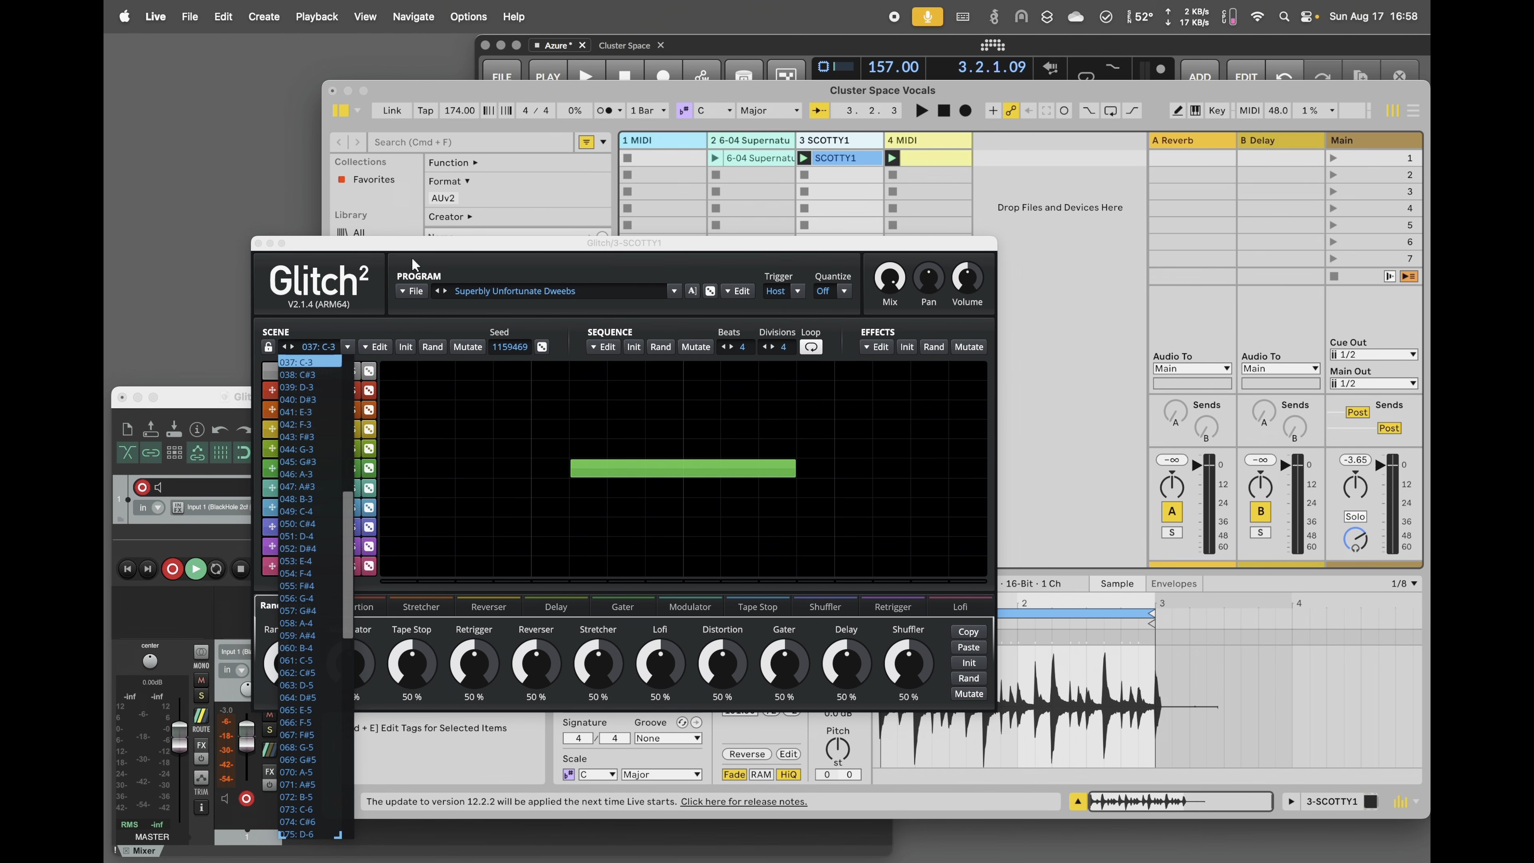
left_click(432, 244)
key("space")
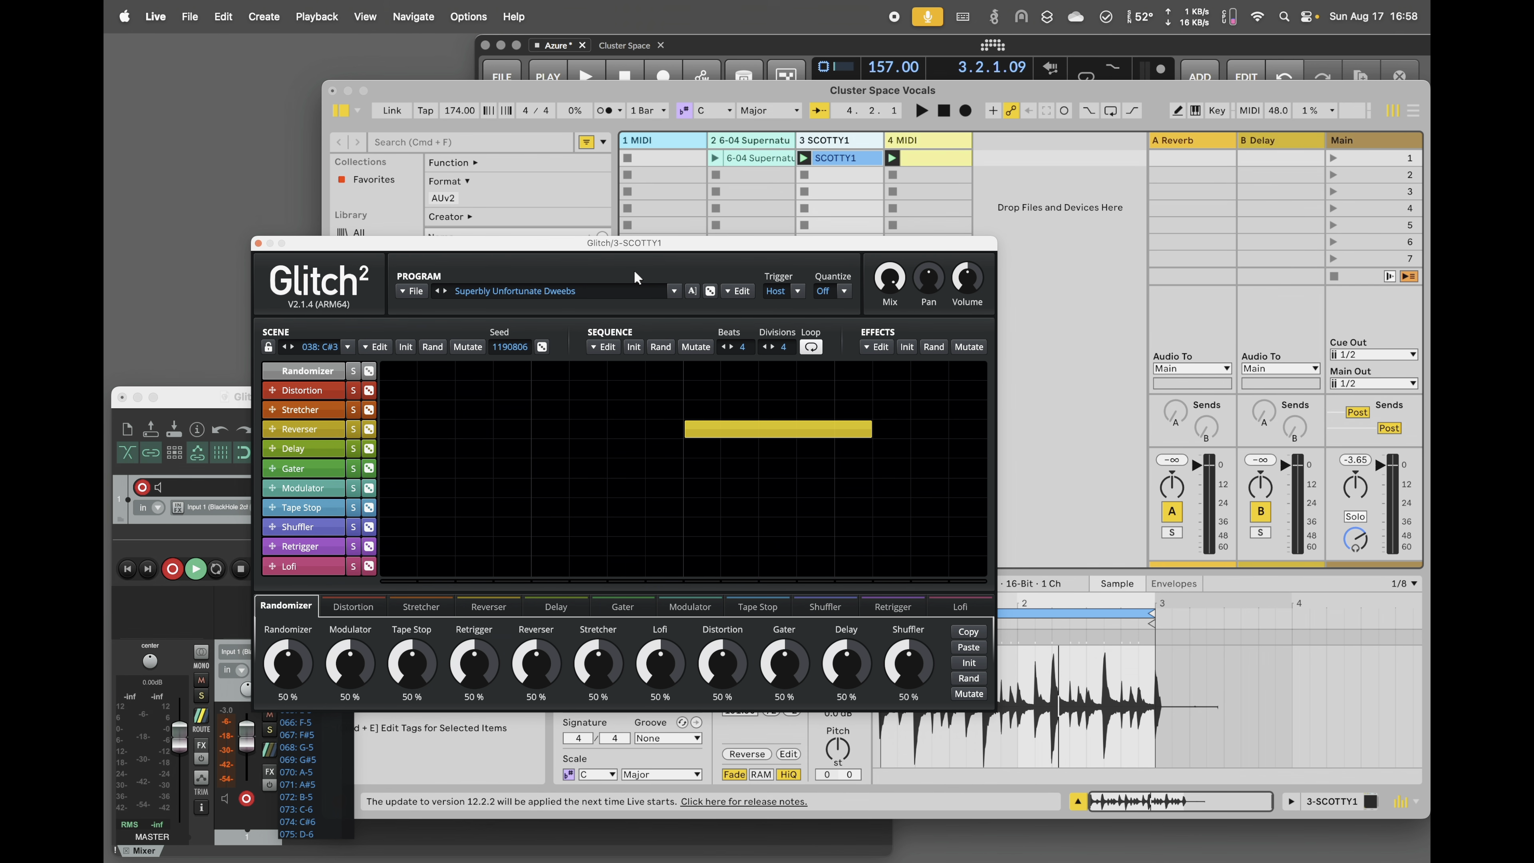
left_click(1131, 189)
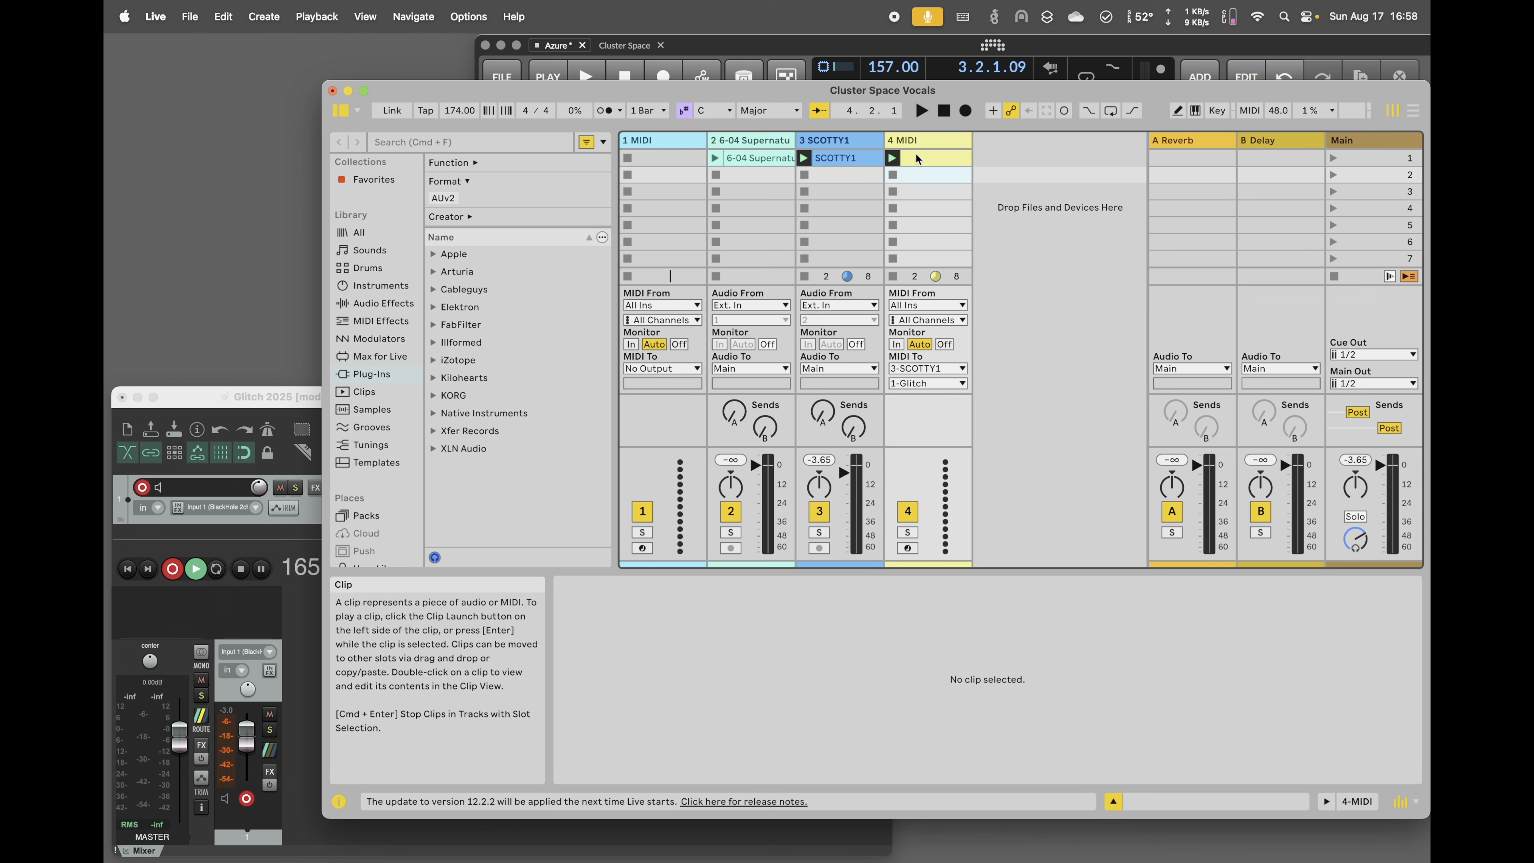
left_click(860, 142)
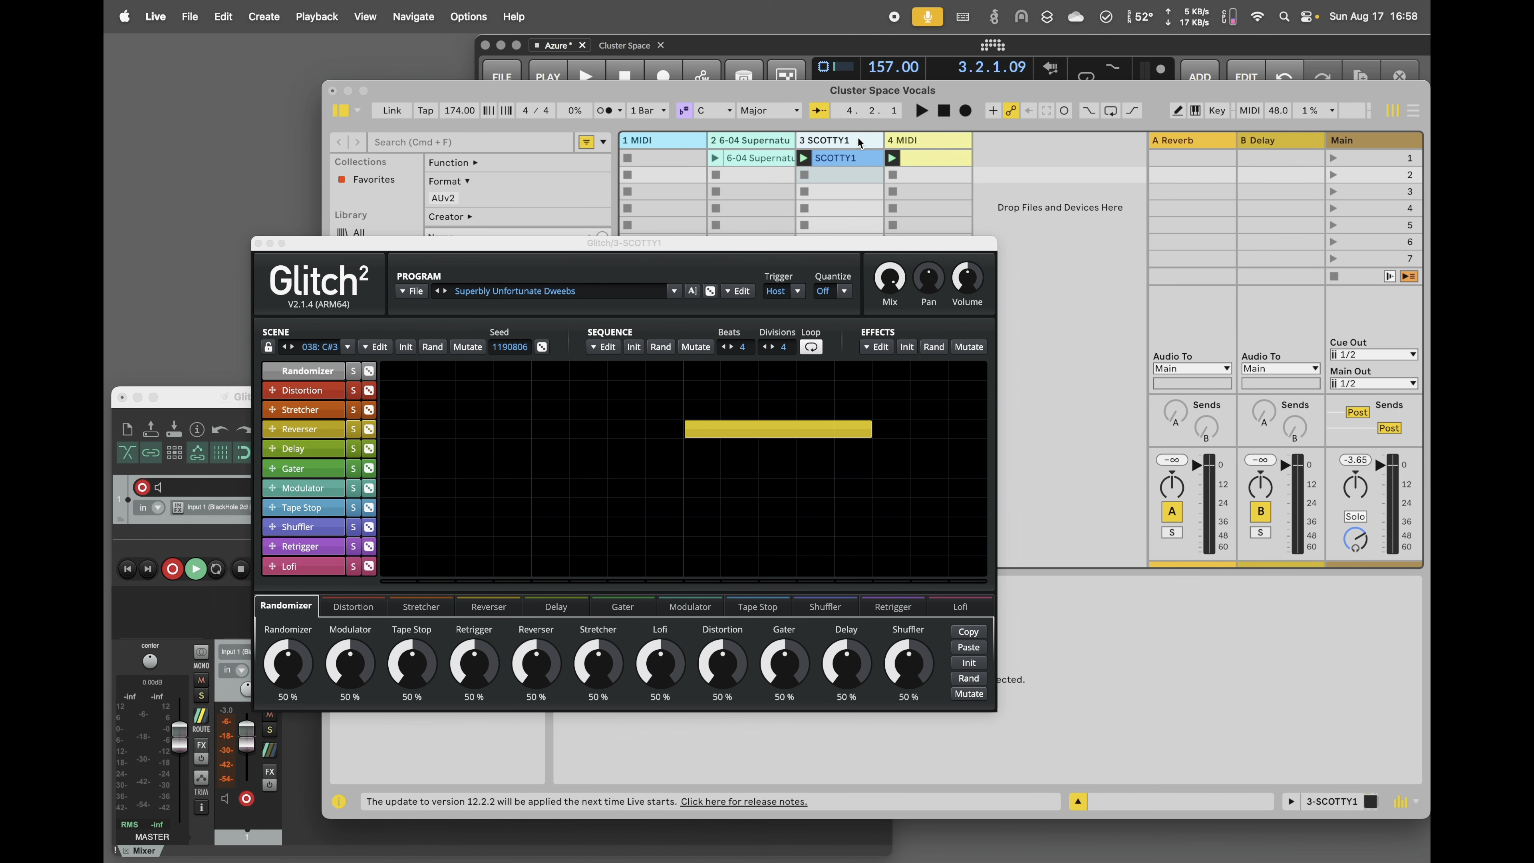
- Switch to Bitwig Studio, play the Azure project, and view the Glitch2 plug-in on the Audio 1 track before closing its window
left_click(776, 46)
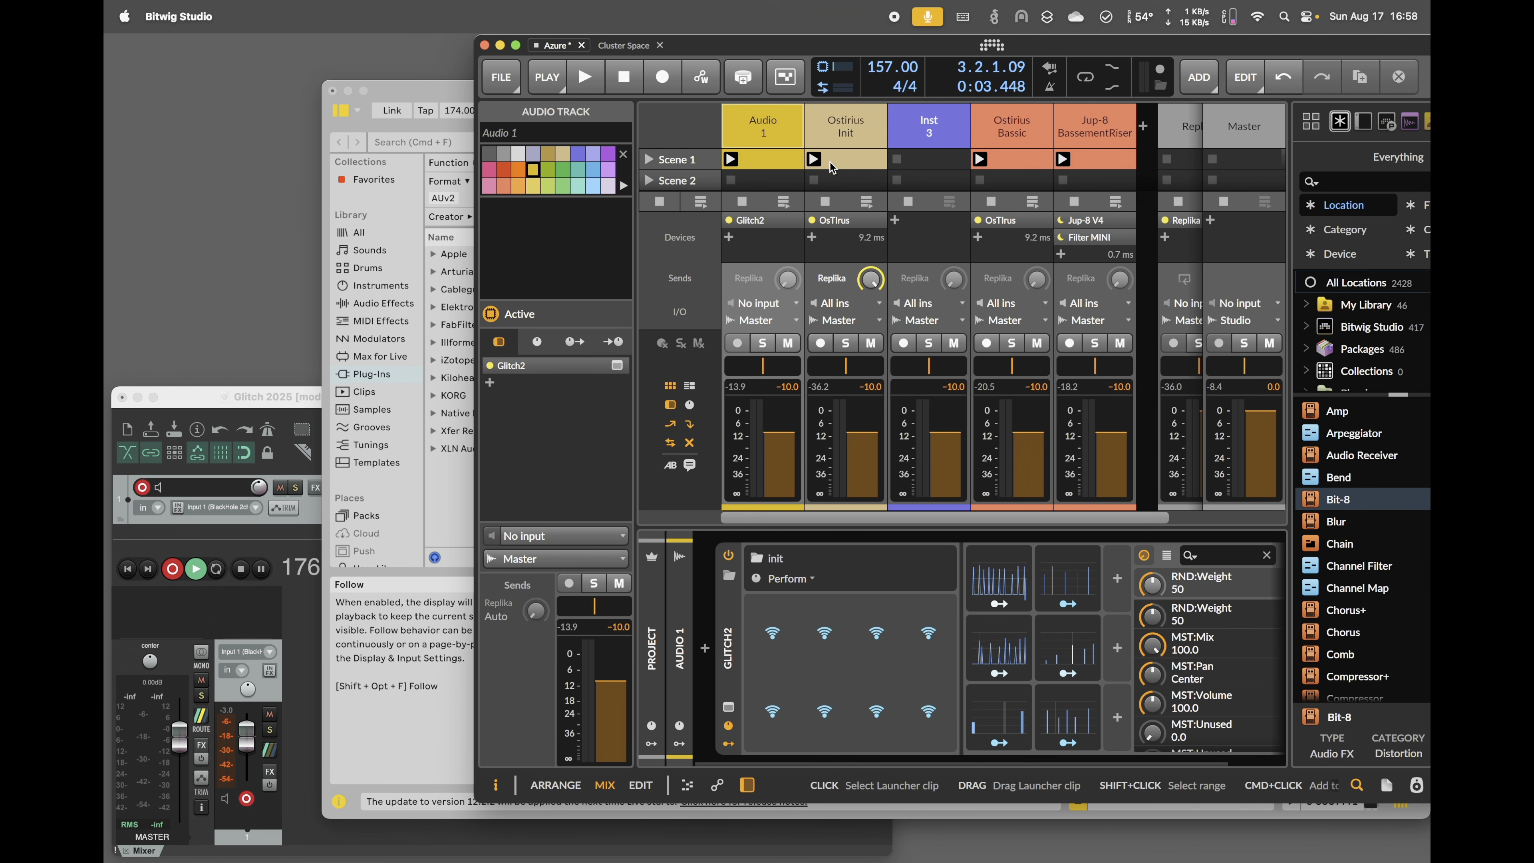
key("space")
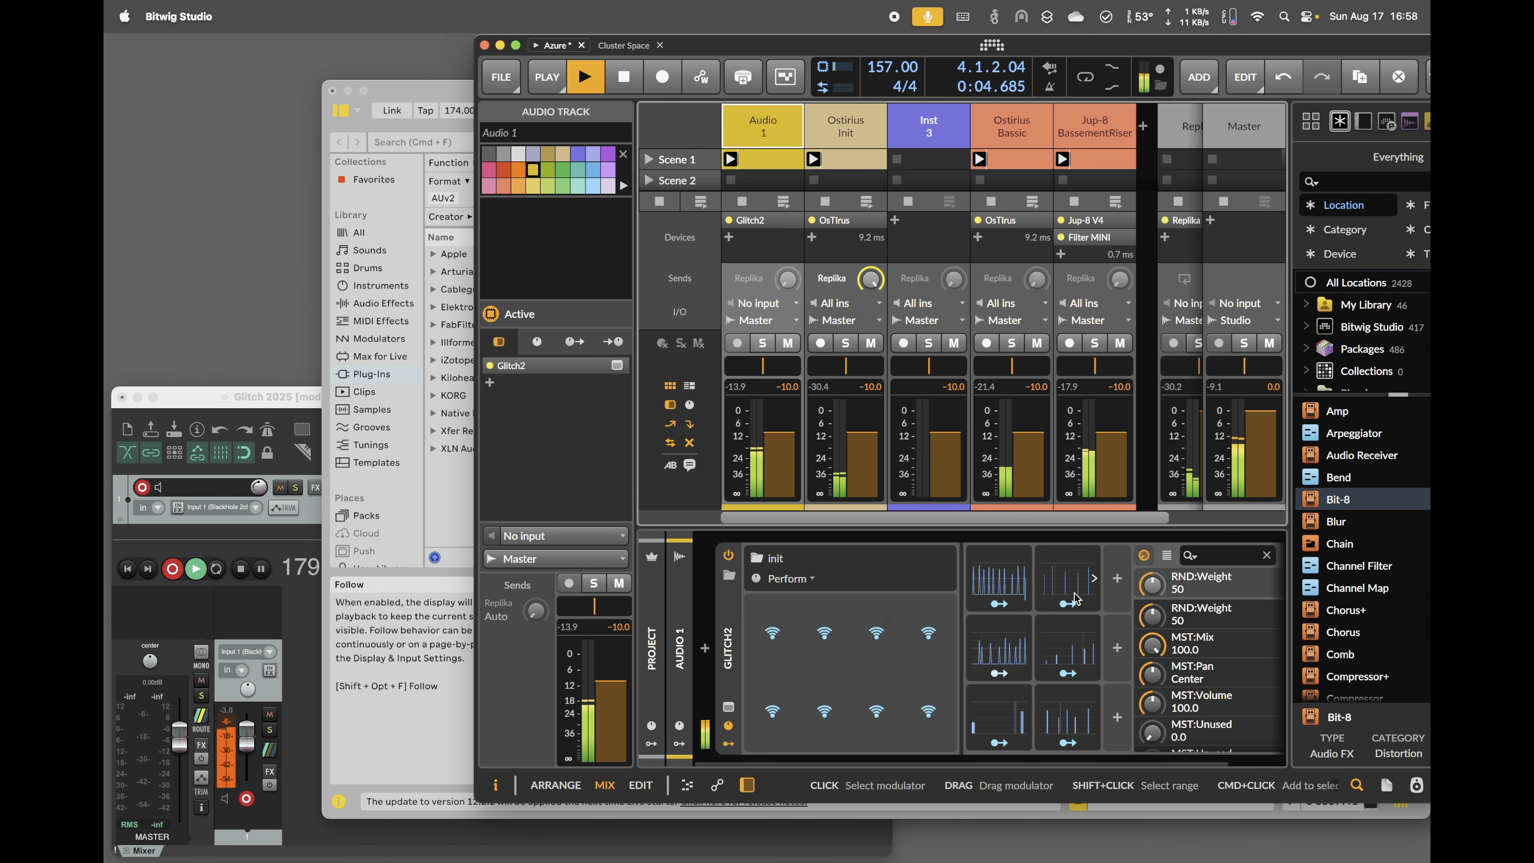
left_click(729, 707)
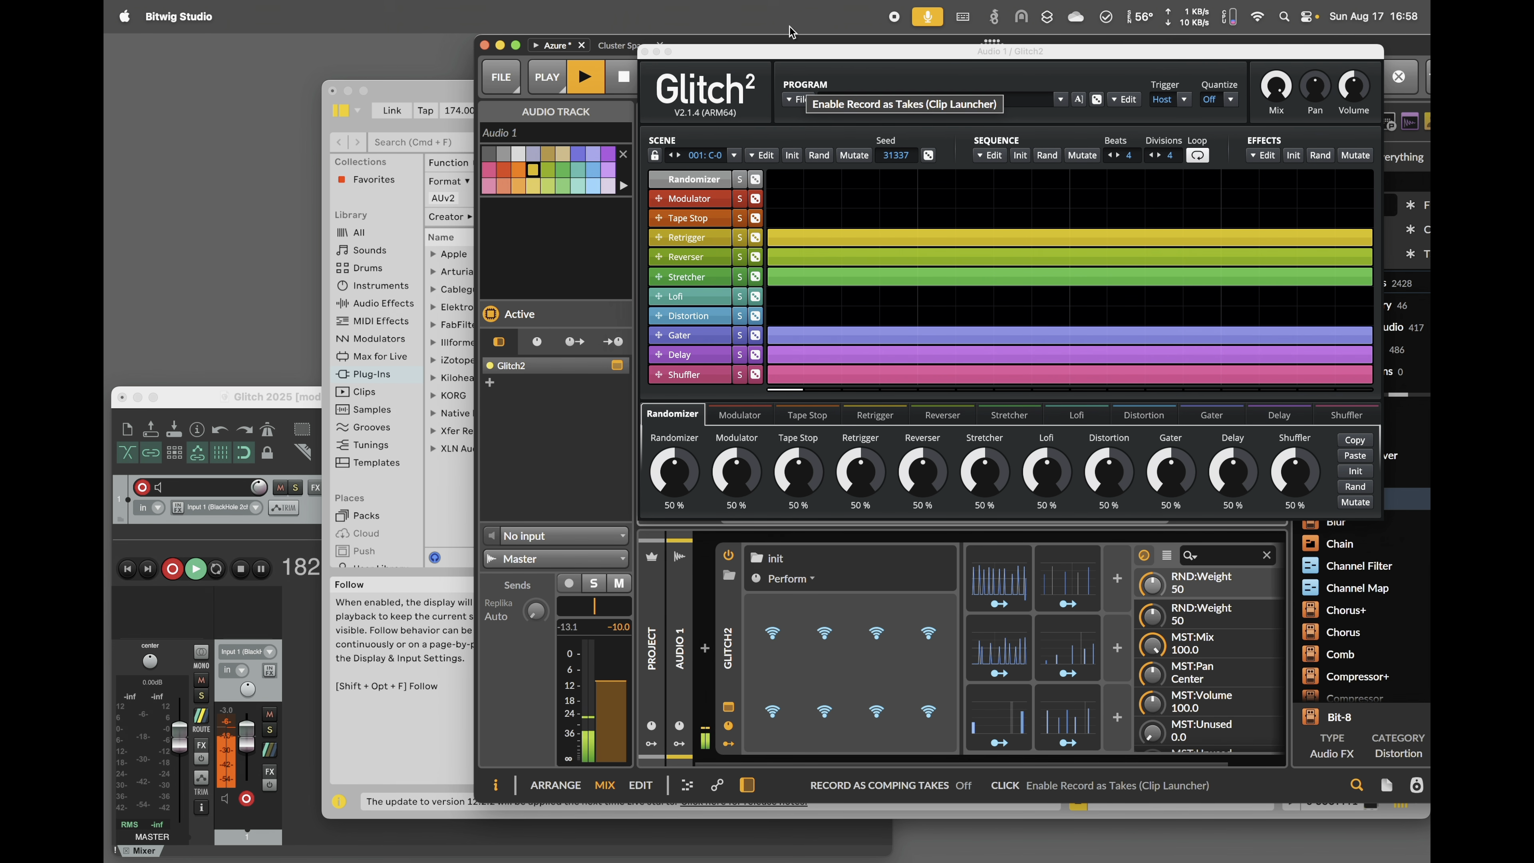
left_click(645, 51)
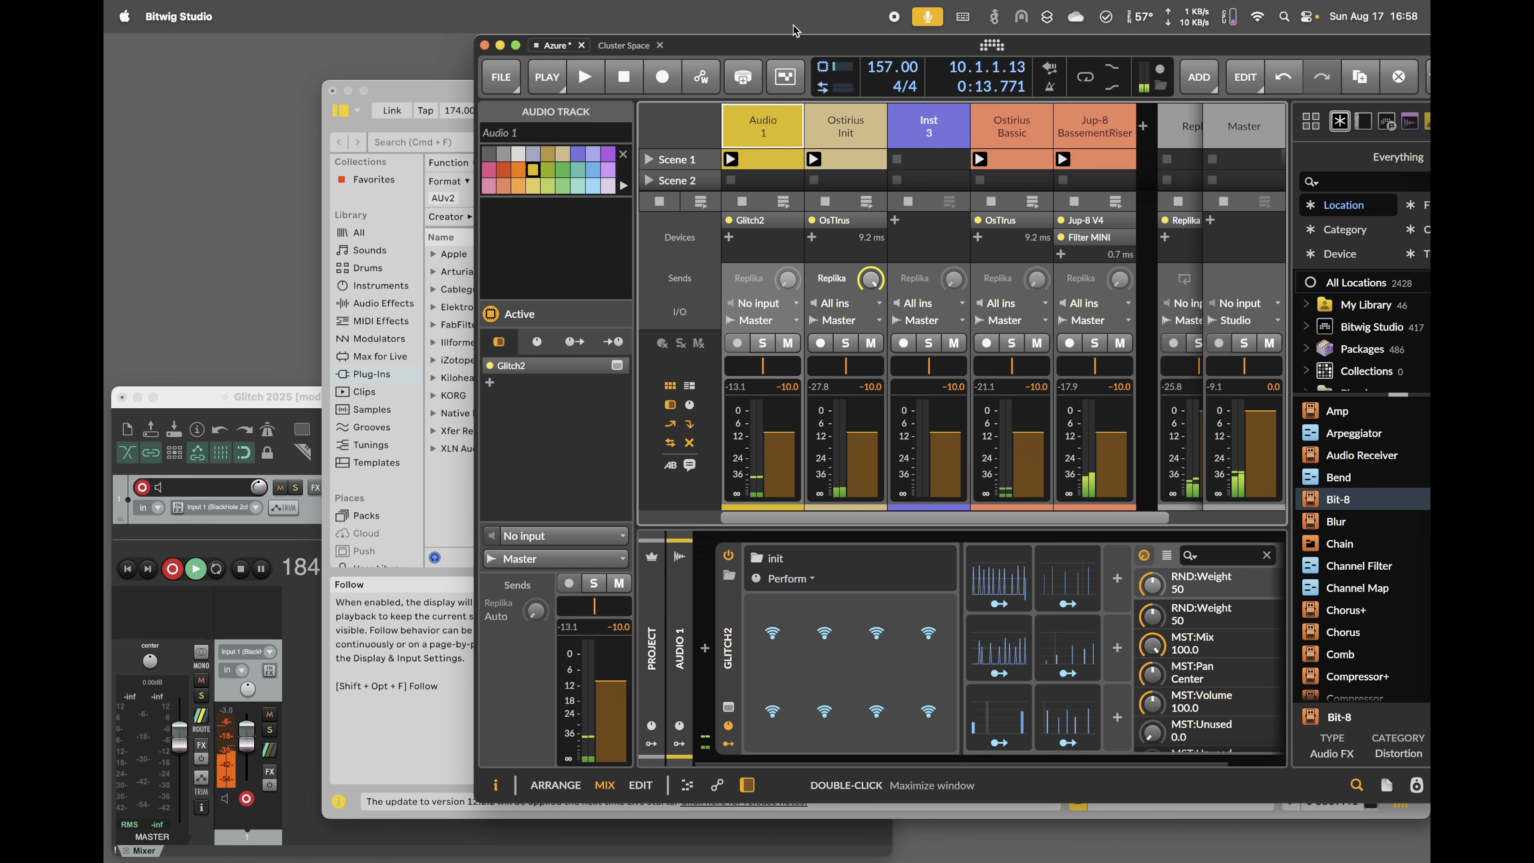
- Switch to the Cluster Space project and close the Glitch2 window of the Stuff you need to know track
left_click(630, 47)
left_click(675, 85)
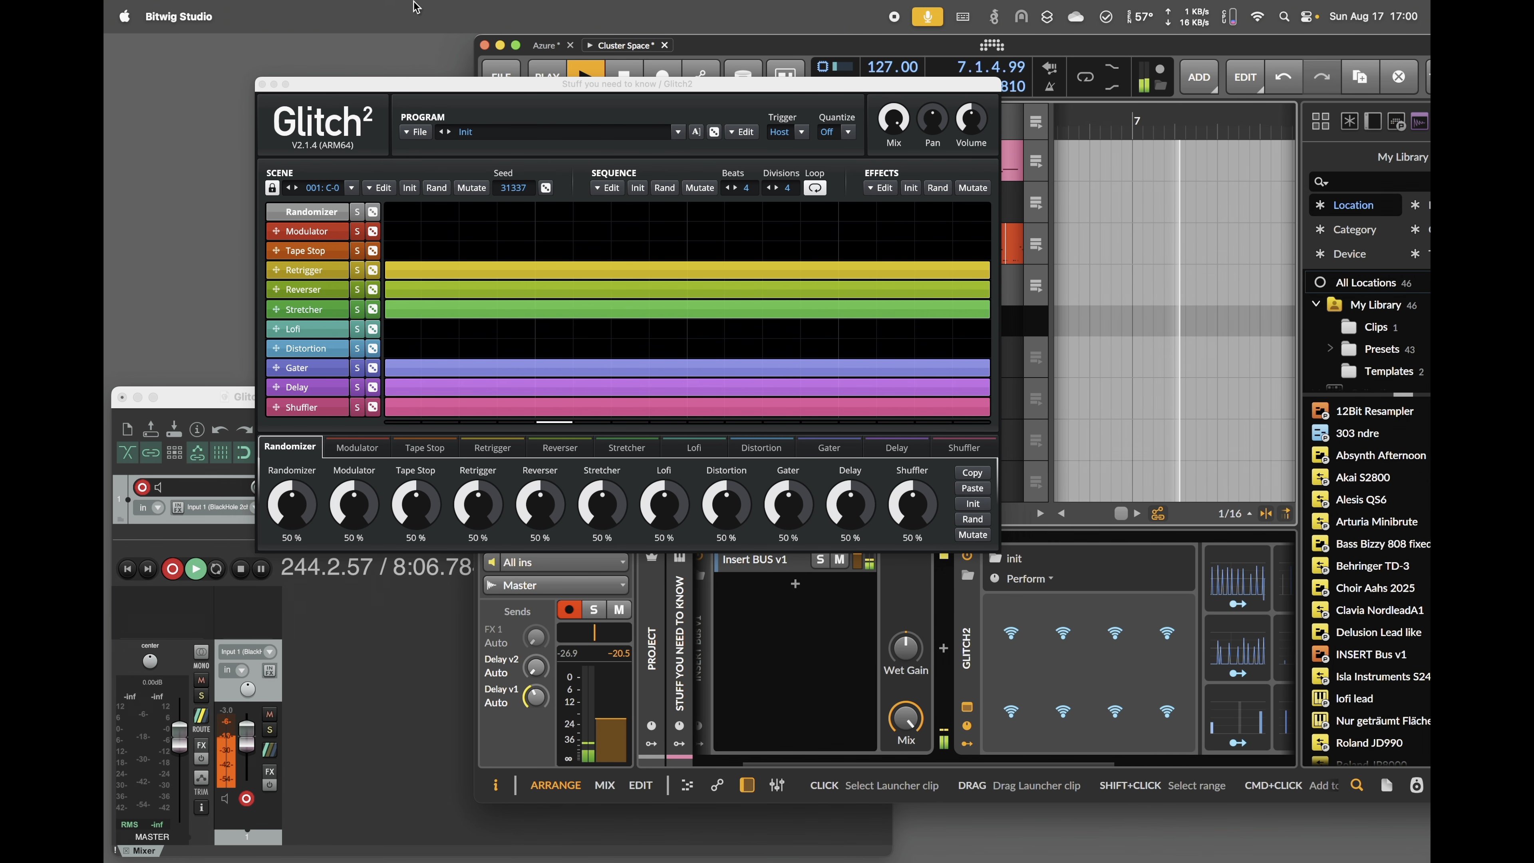
left_click(261, 83)
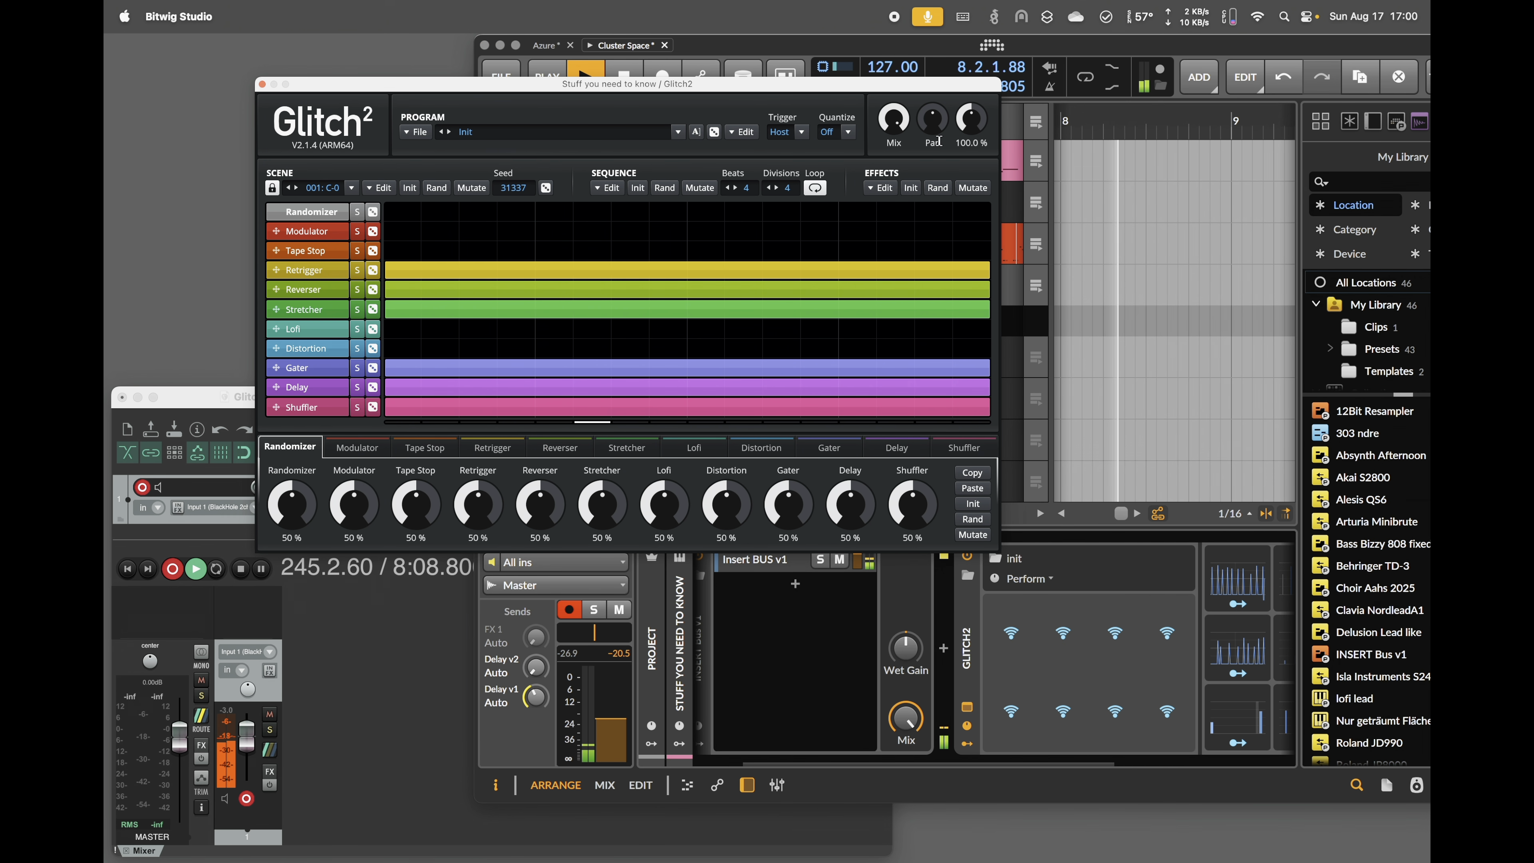
left_click(262, 84)
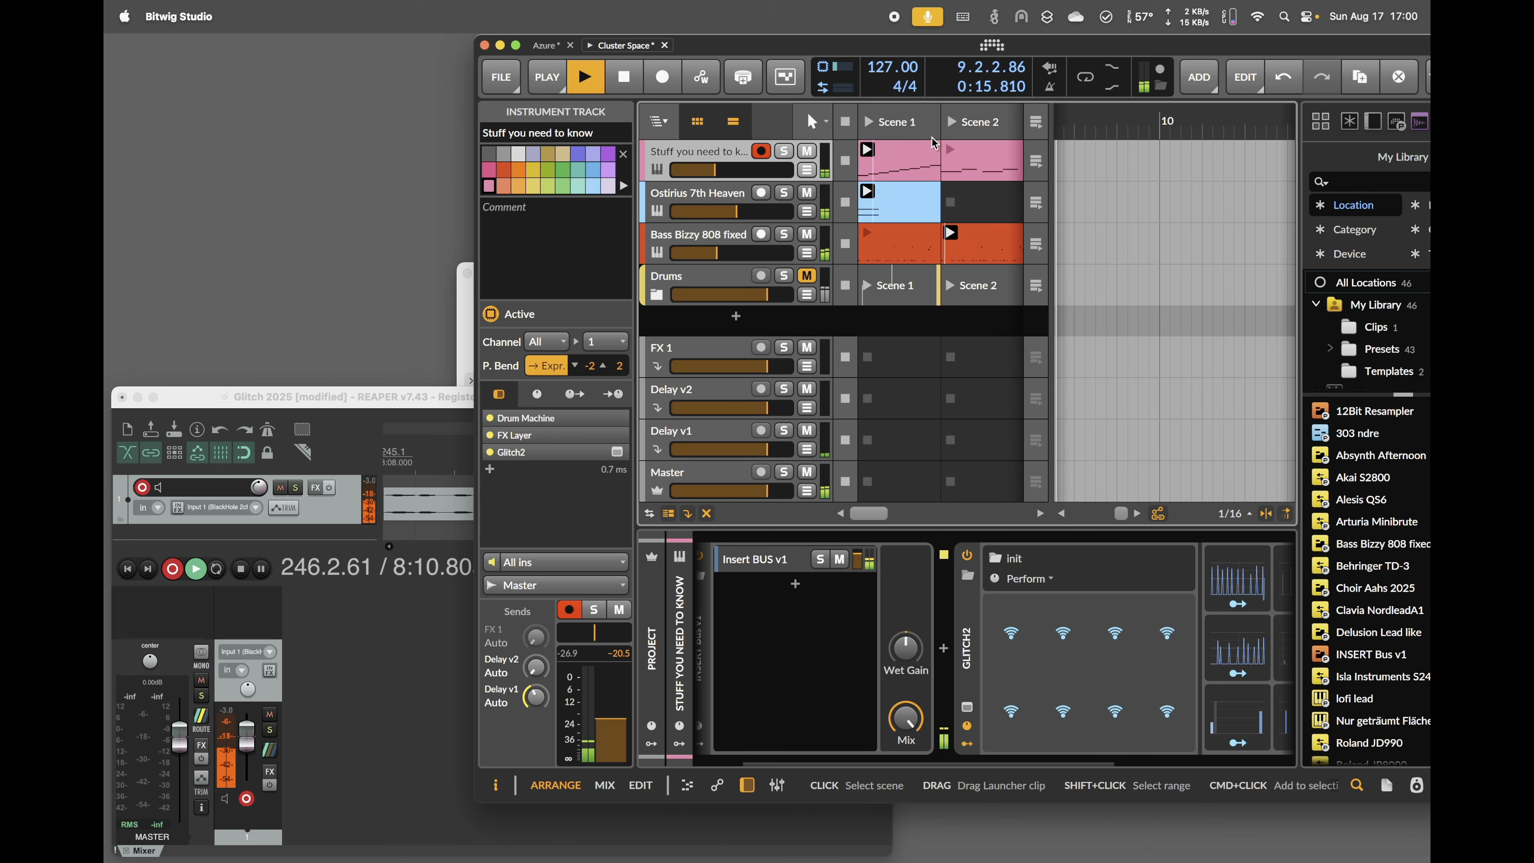
- Launch the Scene 2 clip of the Stuff you need to know track, unmute the Drums group, and stop playback
left_click(950, 153)
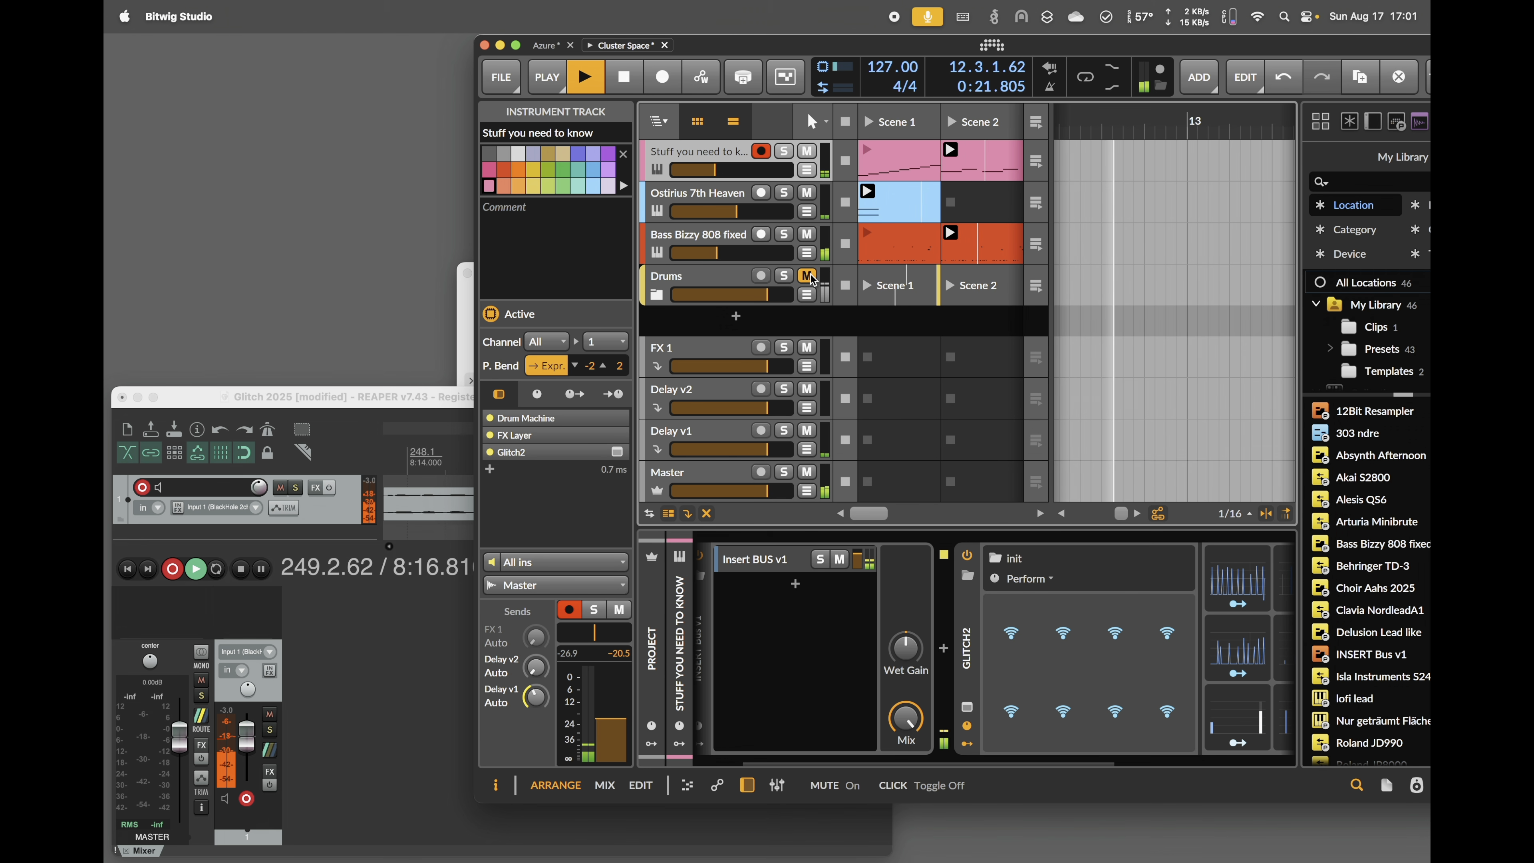
scroll(902, 600, "right", 5)
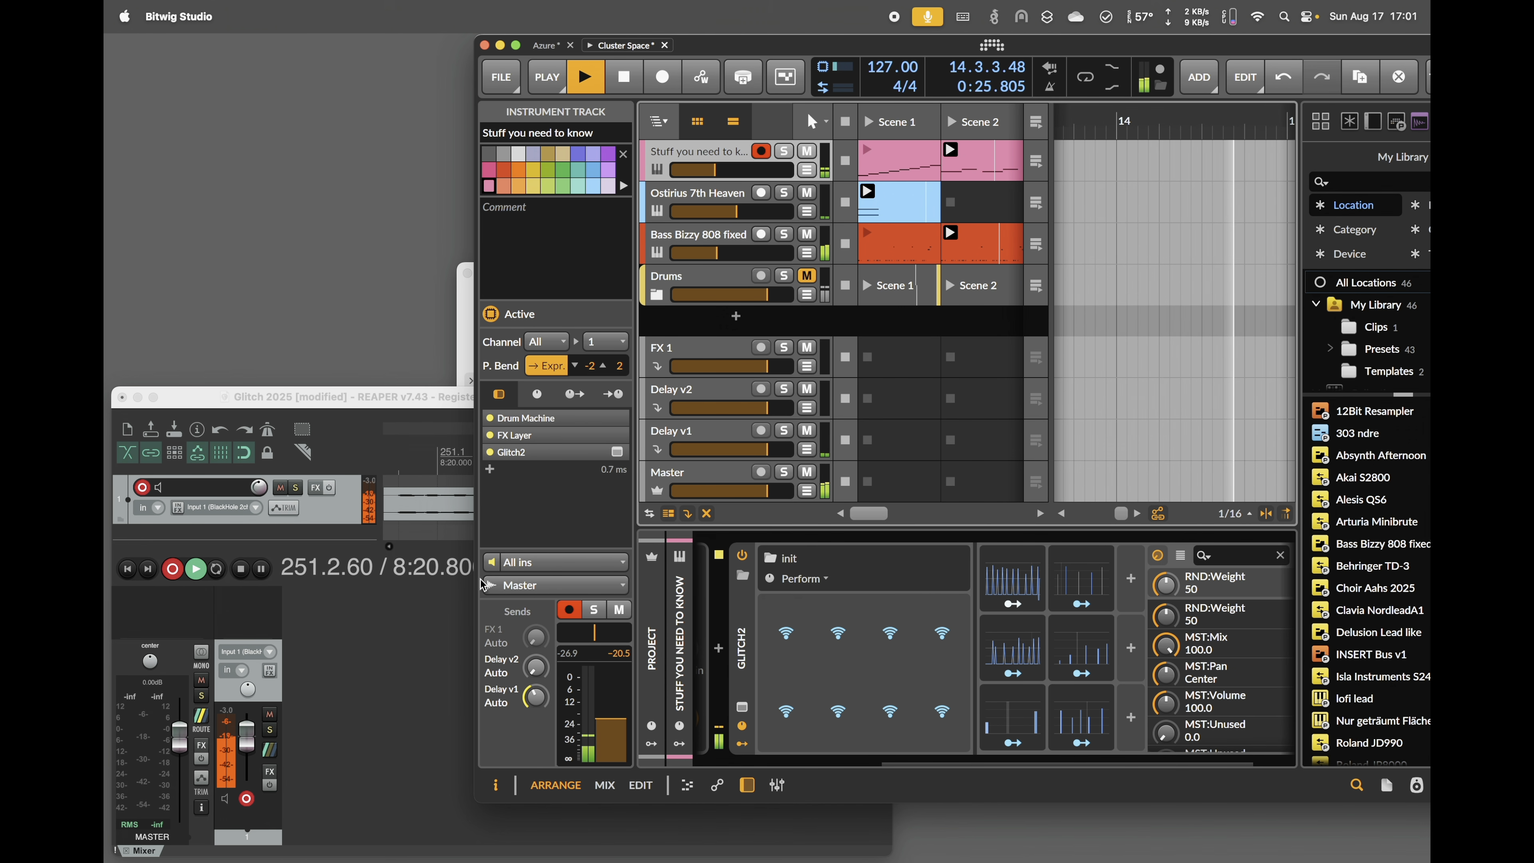
left_click(806, 276)
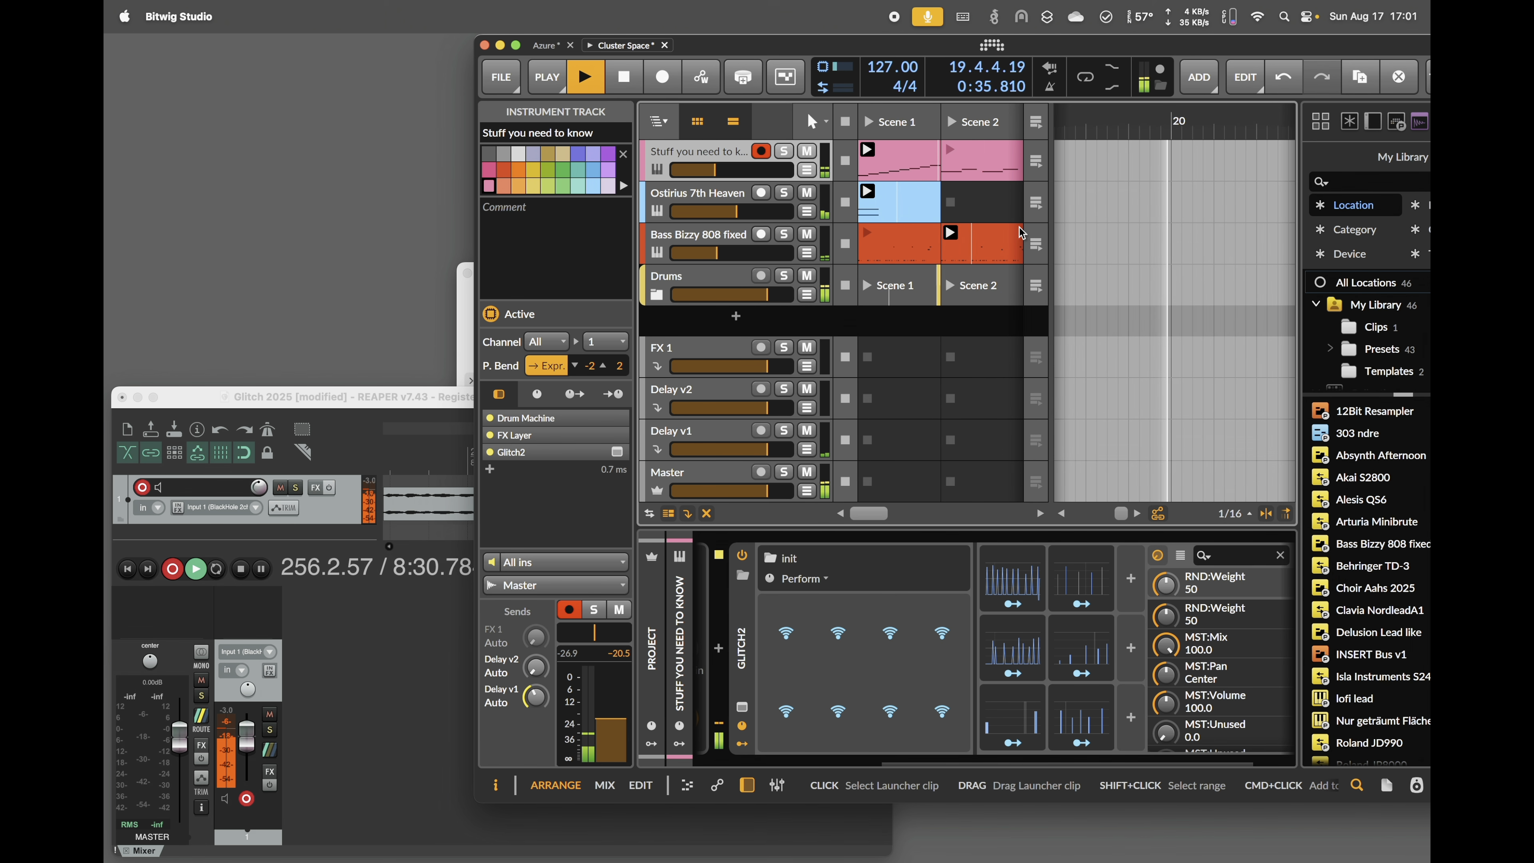
key("space")
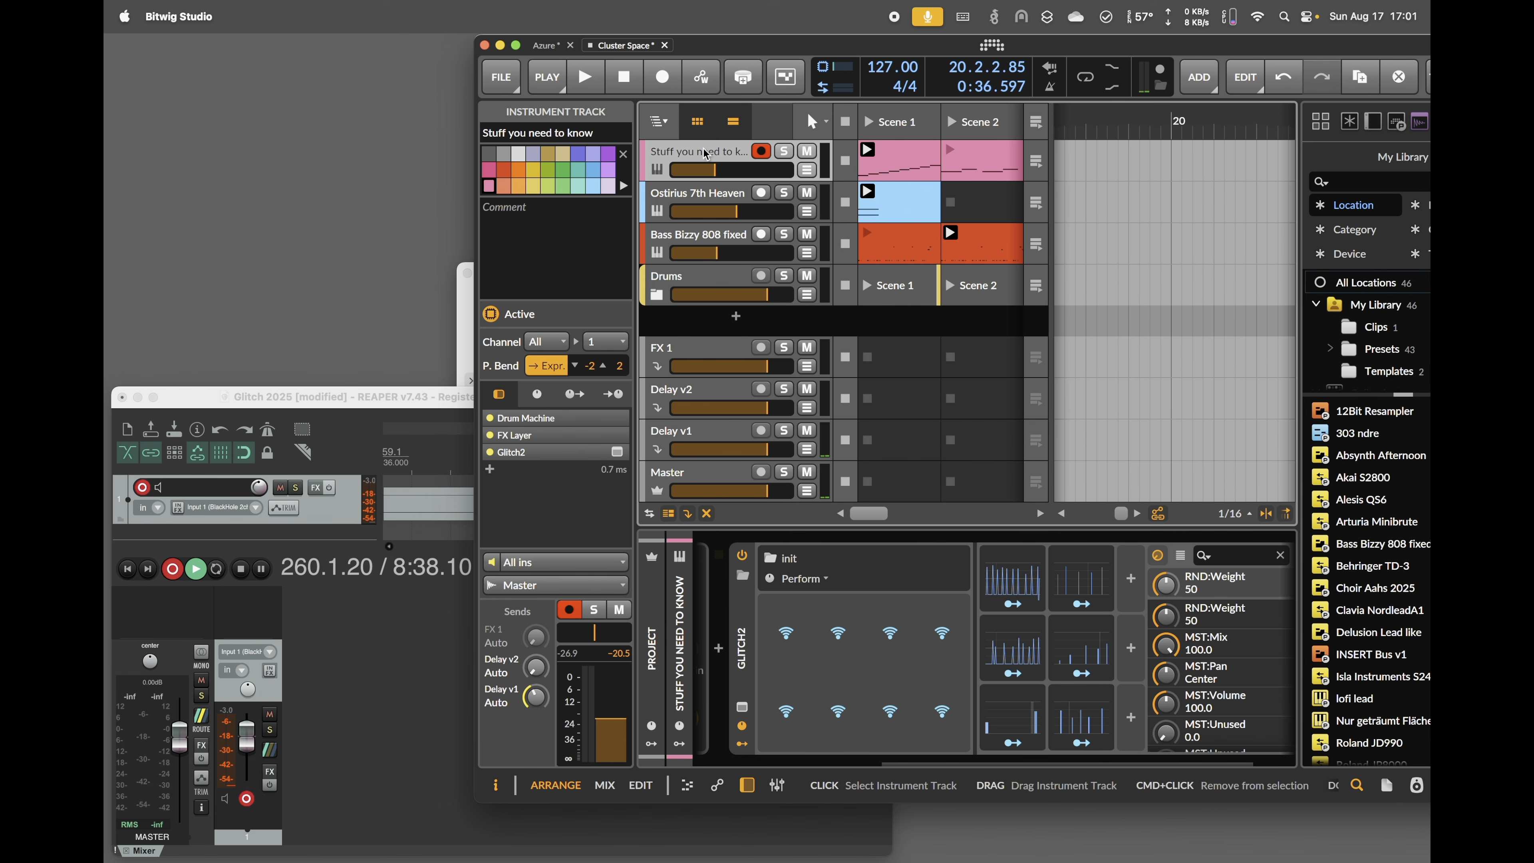
- Open Glitch2 on the Stuff you need to know track and examine the Shuffler, Delay, Gater and Stretcher settings, including their mix controls
left_click(742, 710)
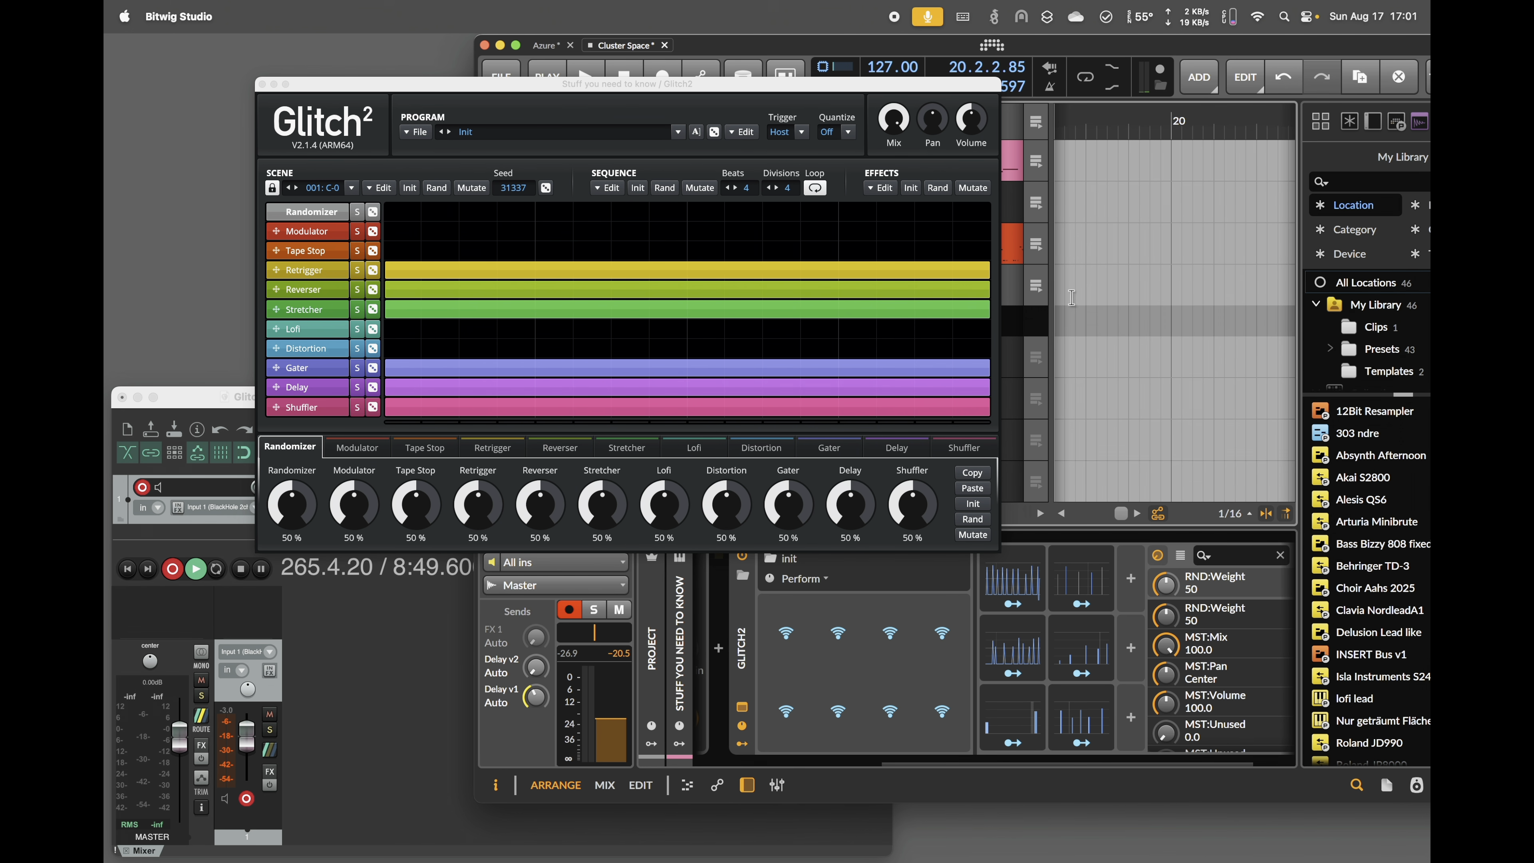
left_click(326, 410)
left_click(327, 389)
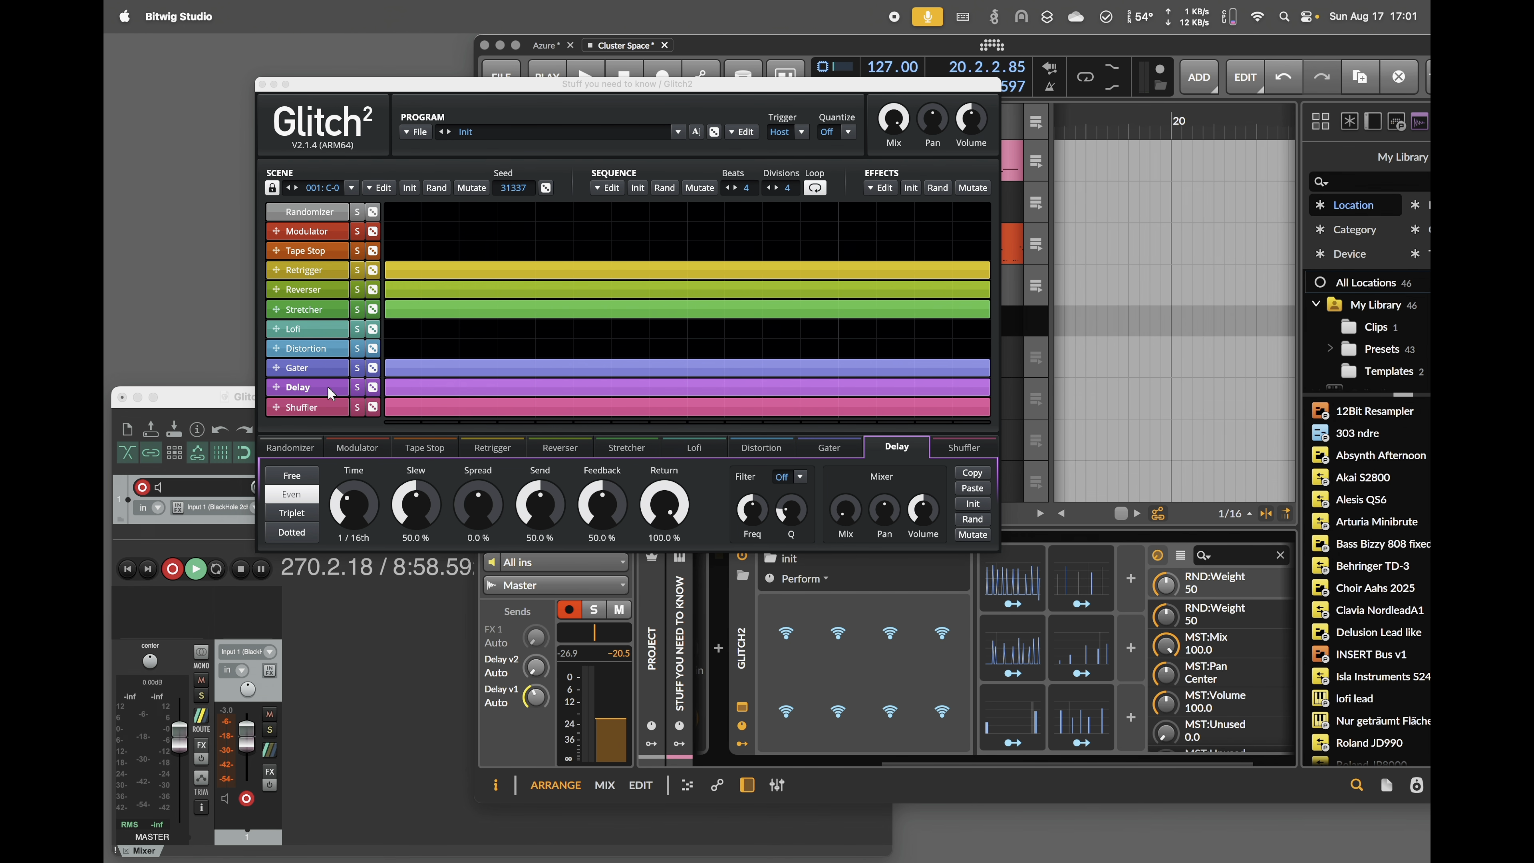
left_click(325, 368)
left_click(326, 307)
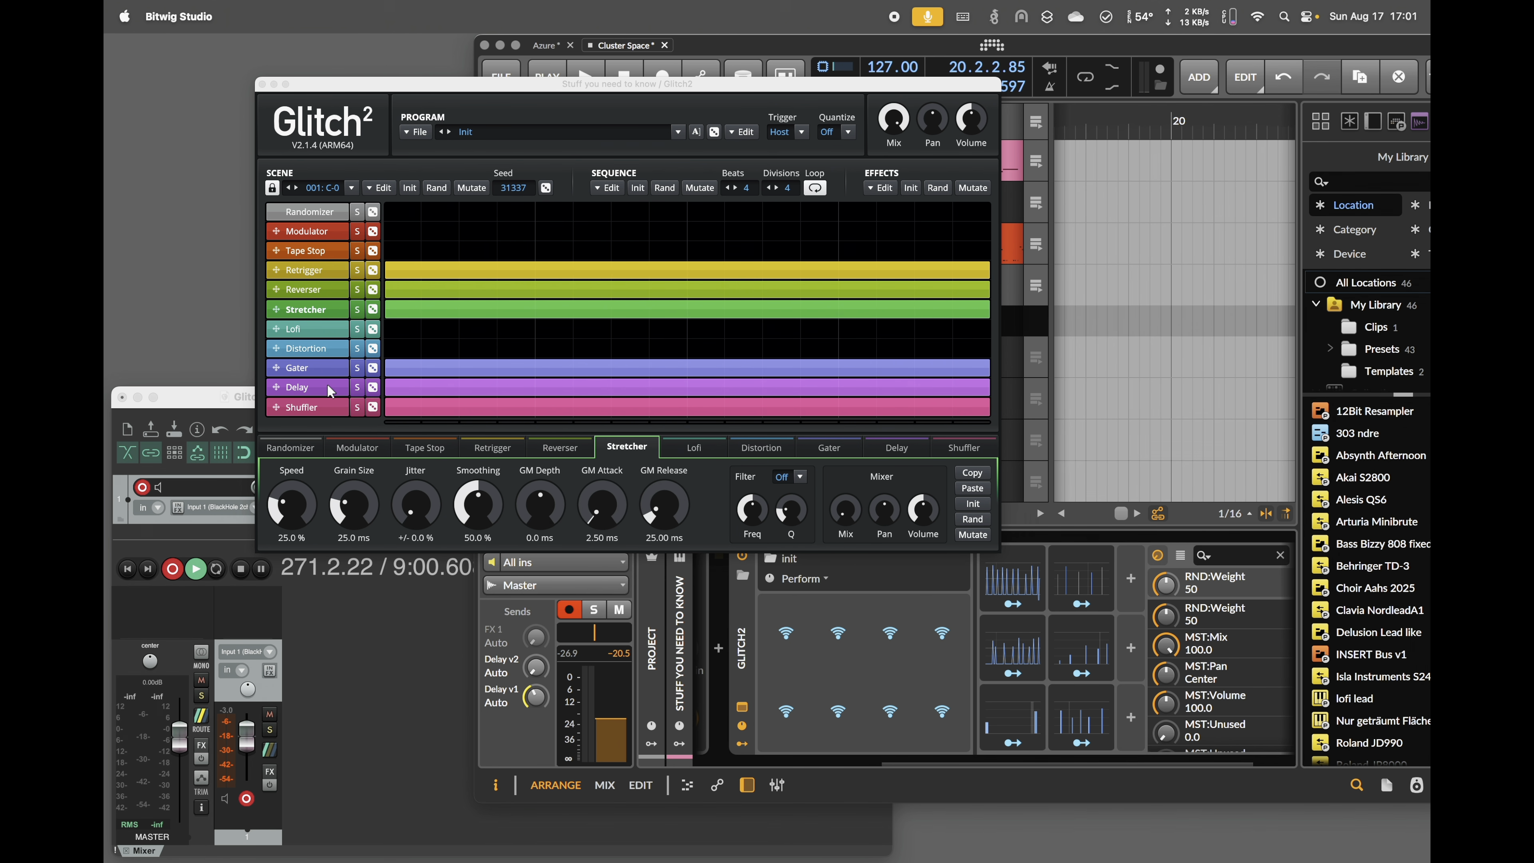
left_click(321, 409)
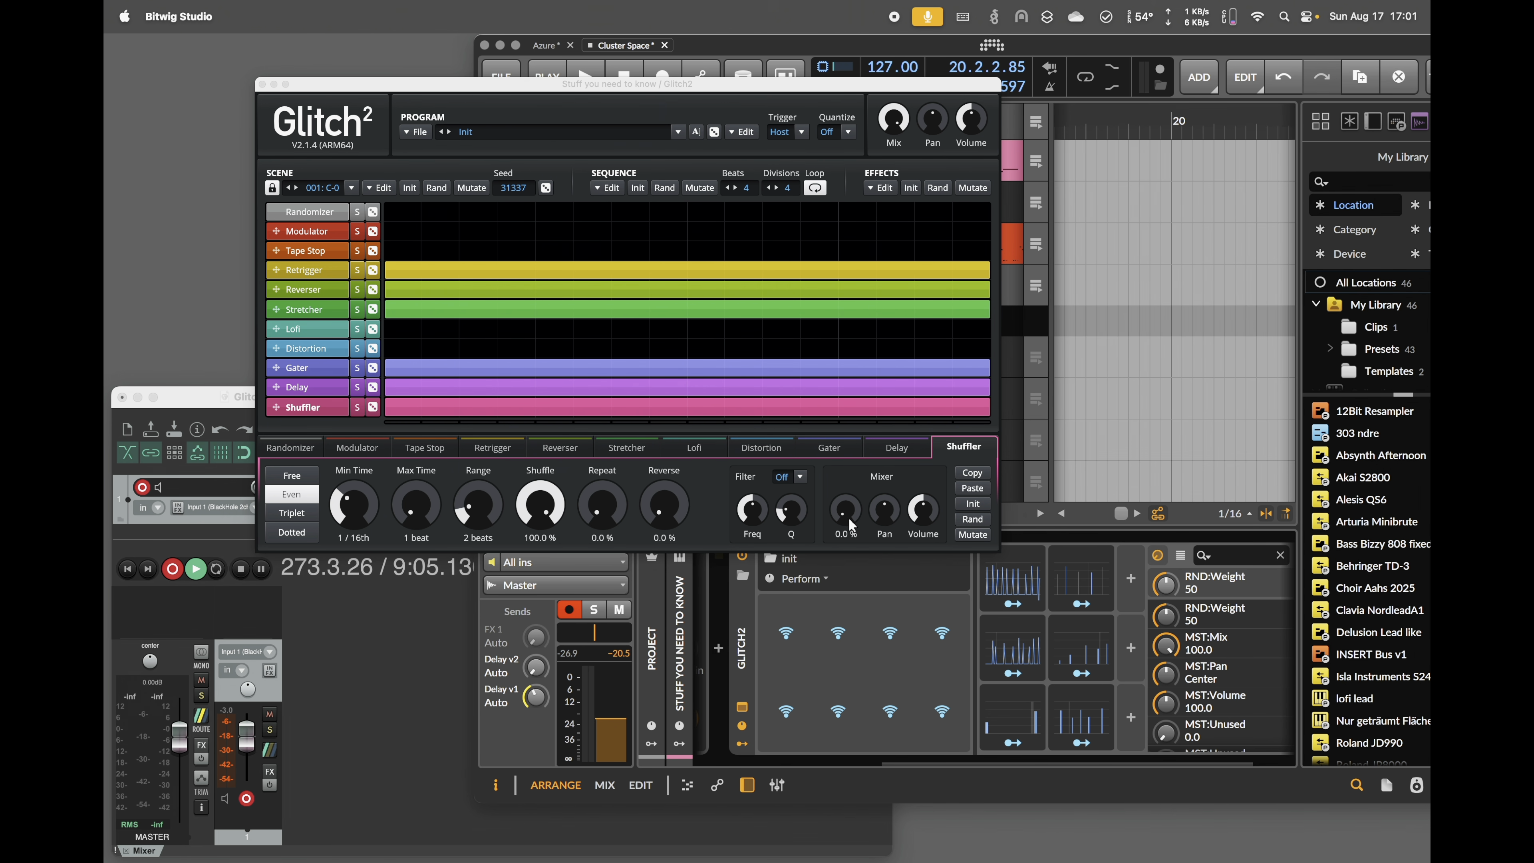
key("space")
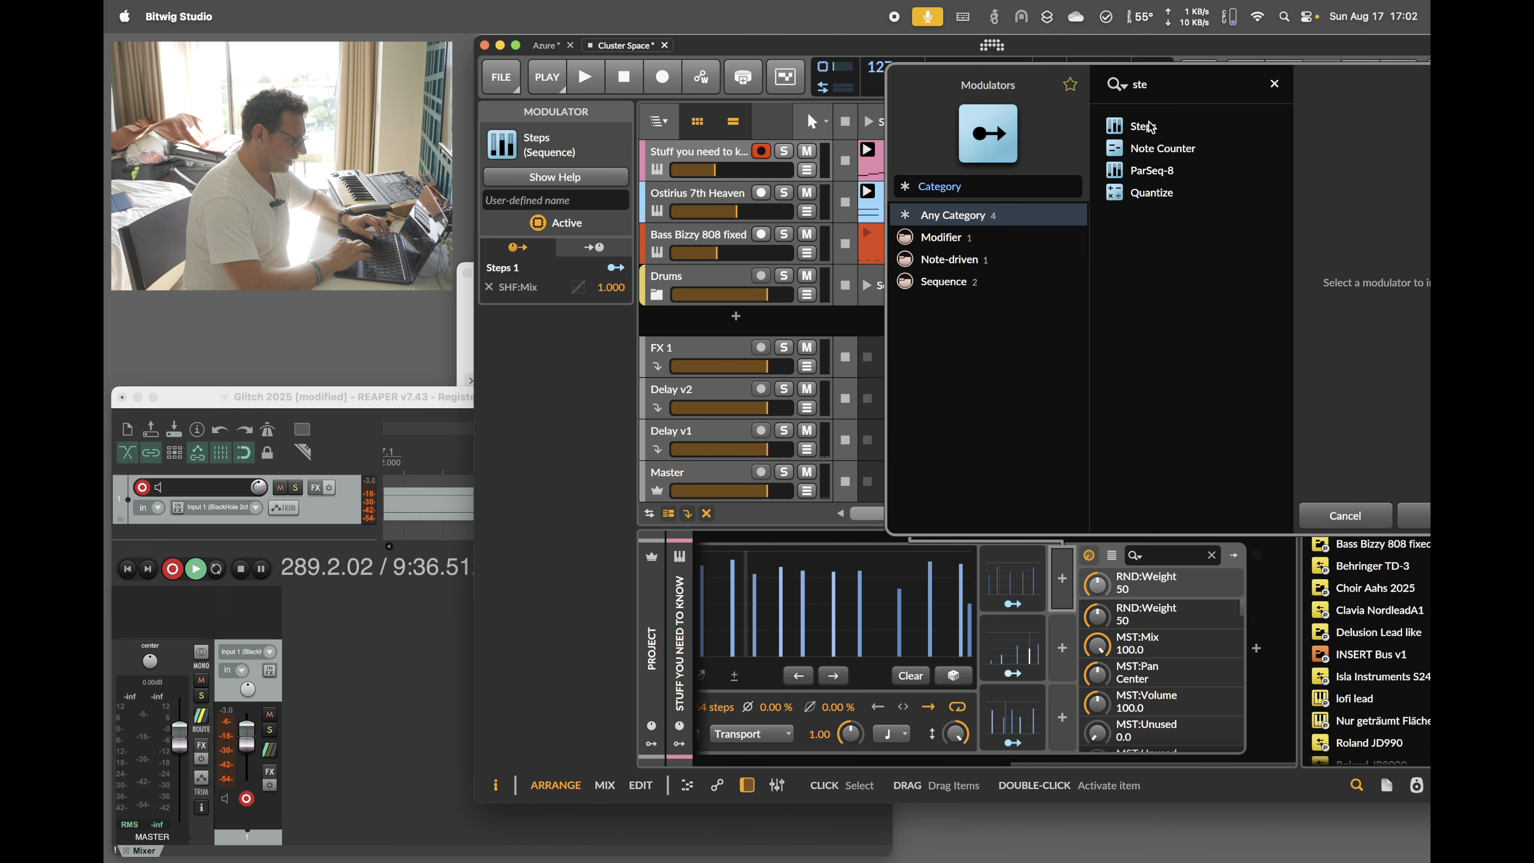
- Add another Steps modulator to the Glitch2 device and bring up the pattern of the Steps modulator controlling the Shuffler mix
double_click(1151, 123)
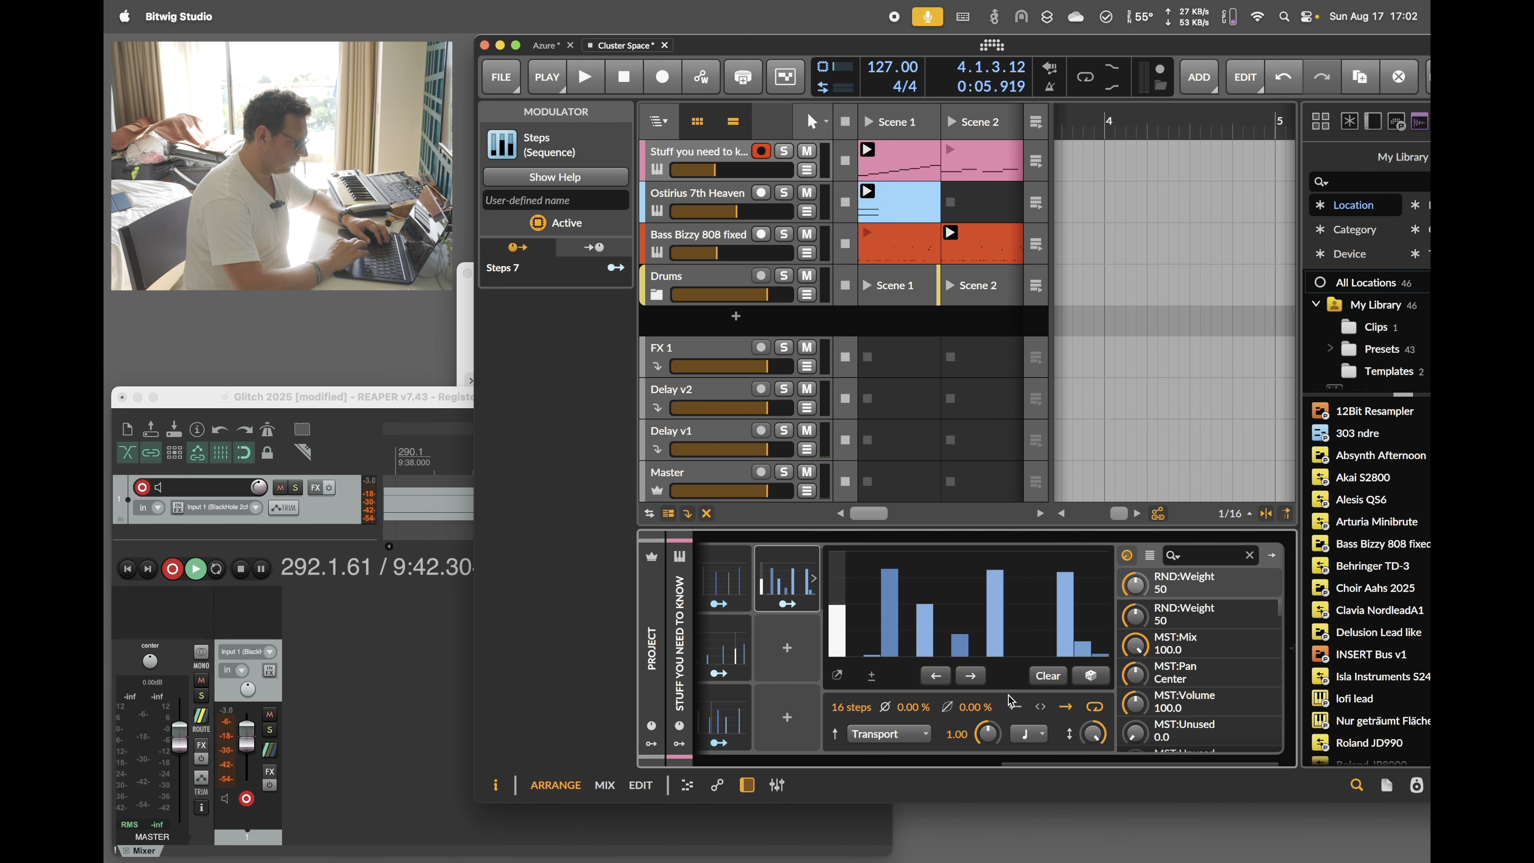
left_click(788, 604)
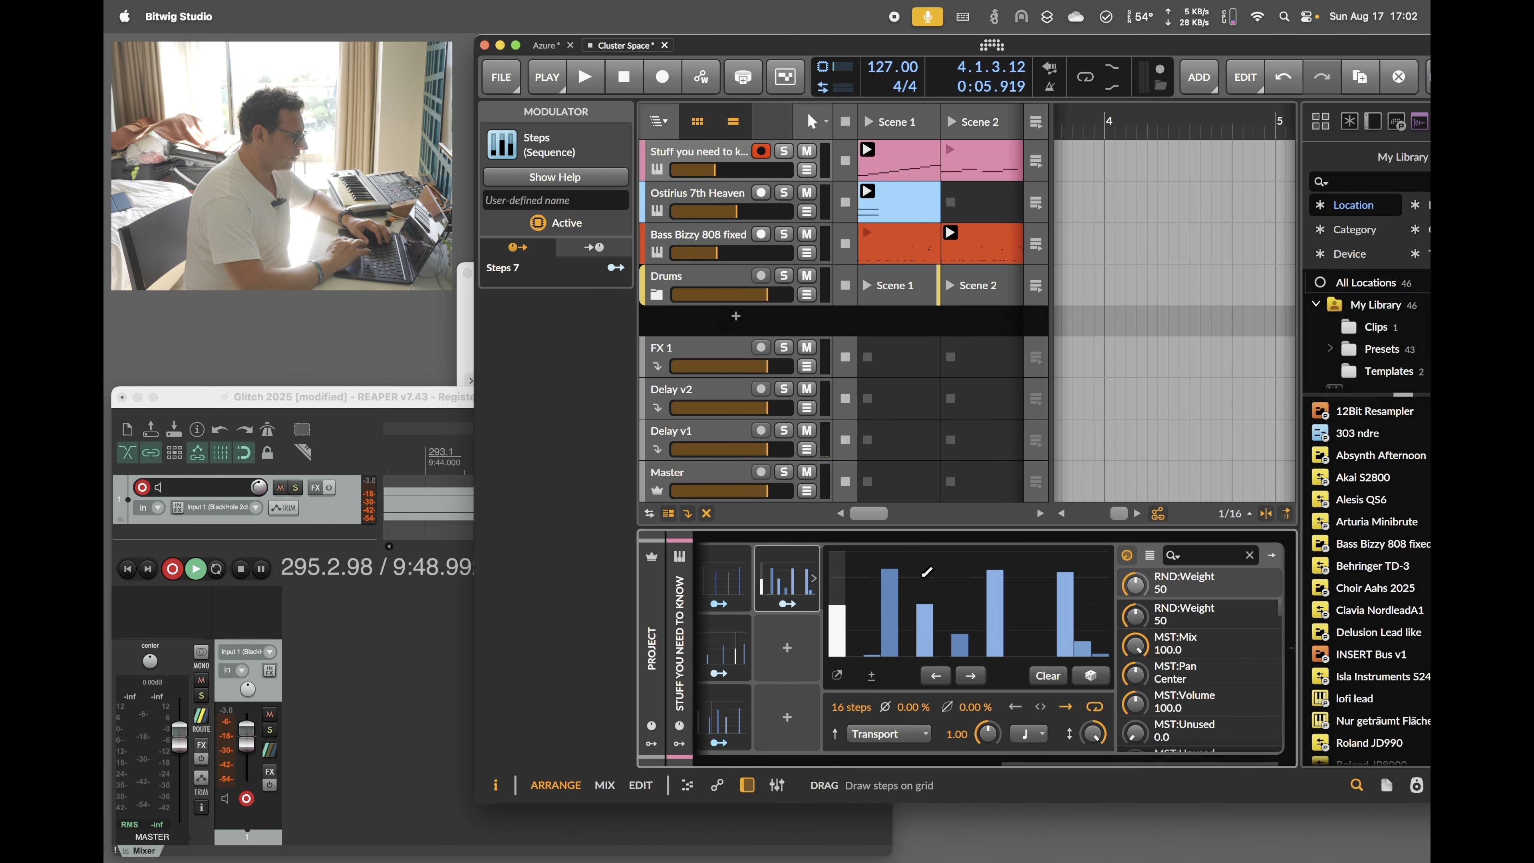
scroll(922, 575, "left", 10)
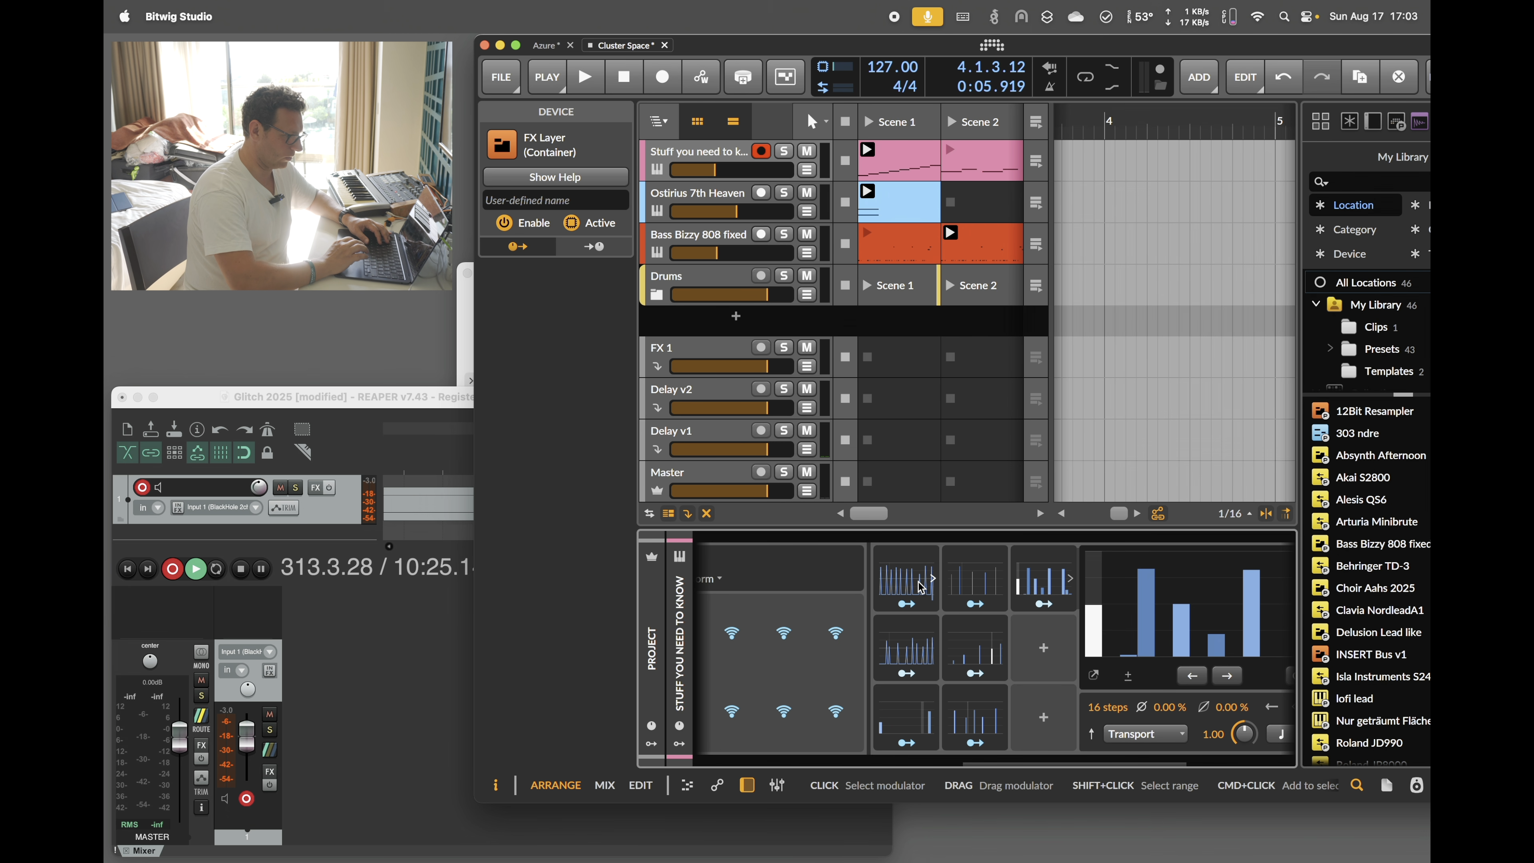
left_click(919, 587)
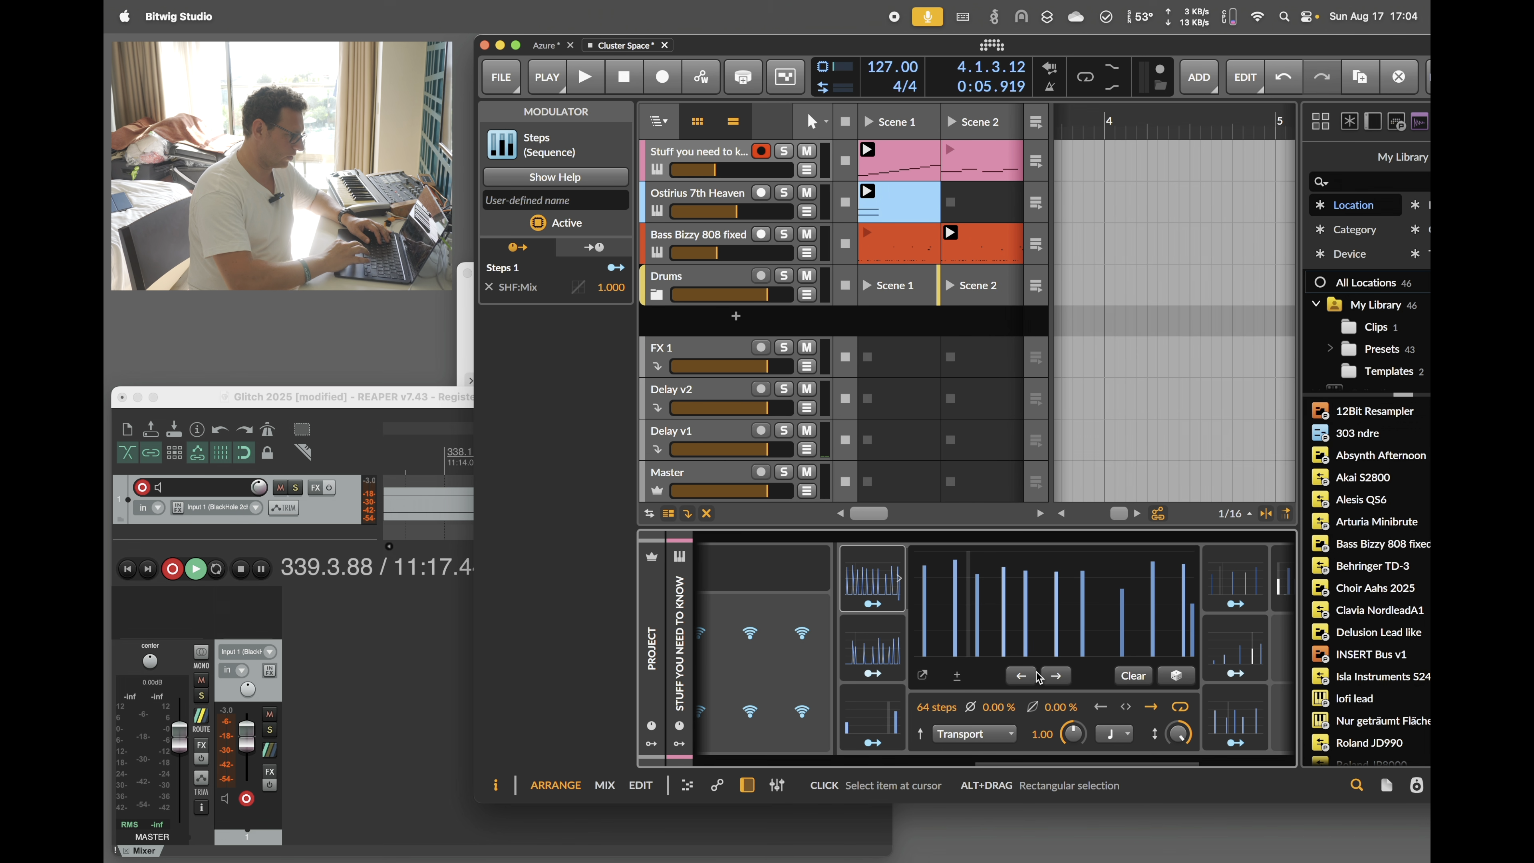
- Save the Glitch2 device with its modulators to the library as a preset named "Glitch Default Pattern"
scroll(805, 673, "left", 5)
right_click(803, 659)
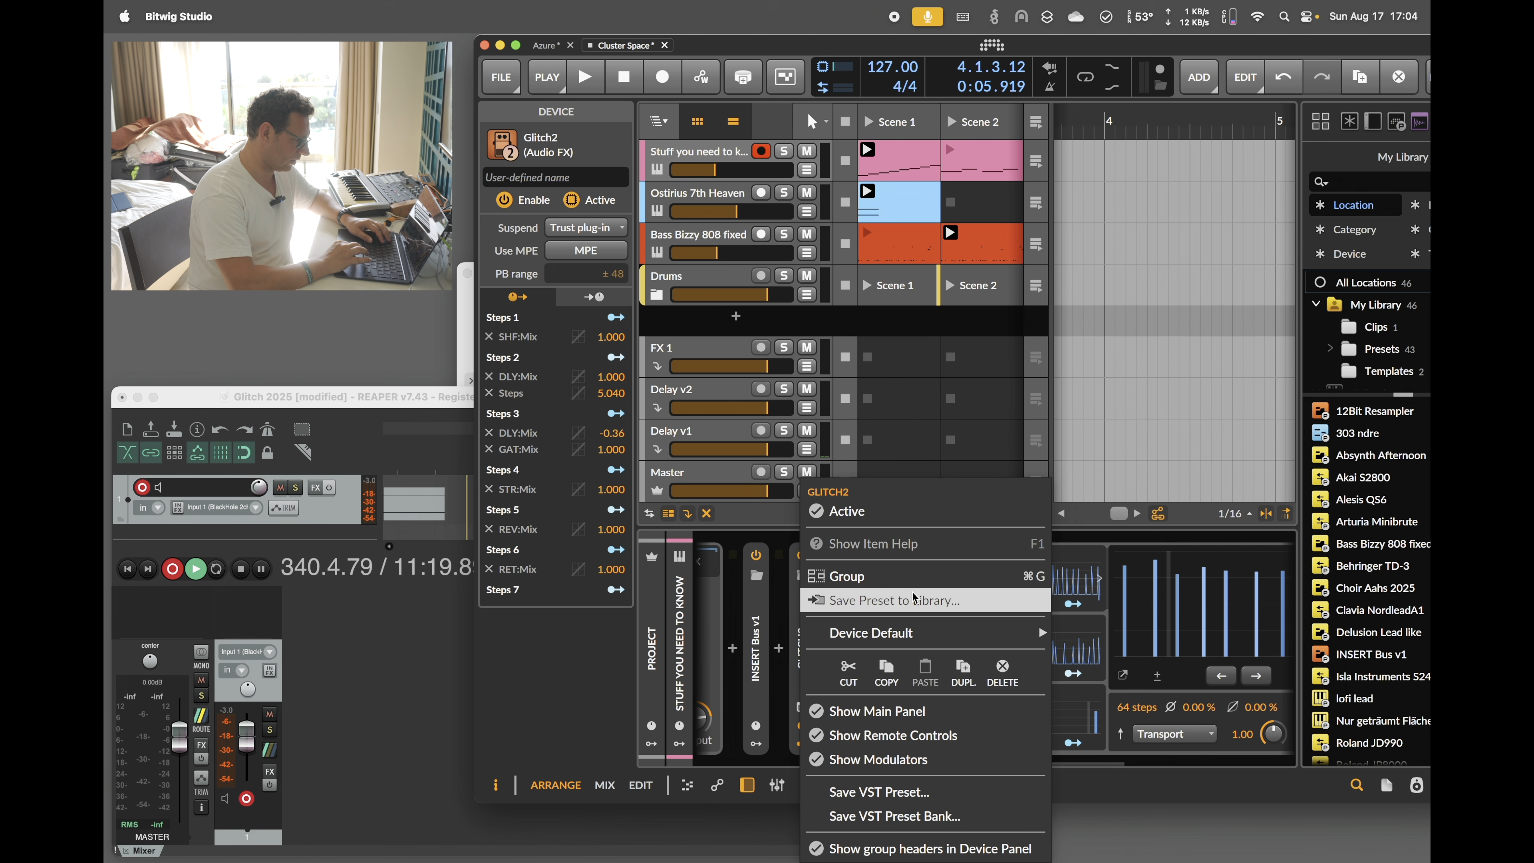
left_click(929, 604)
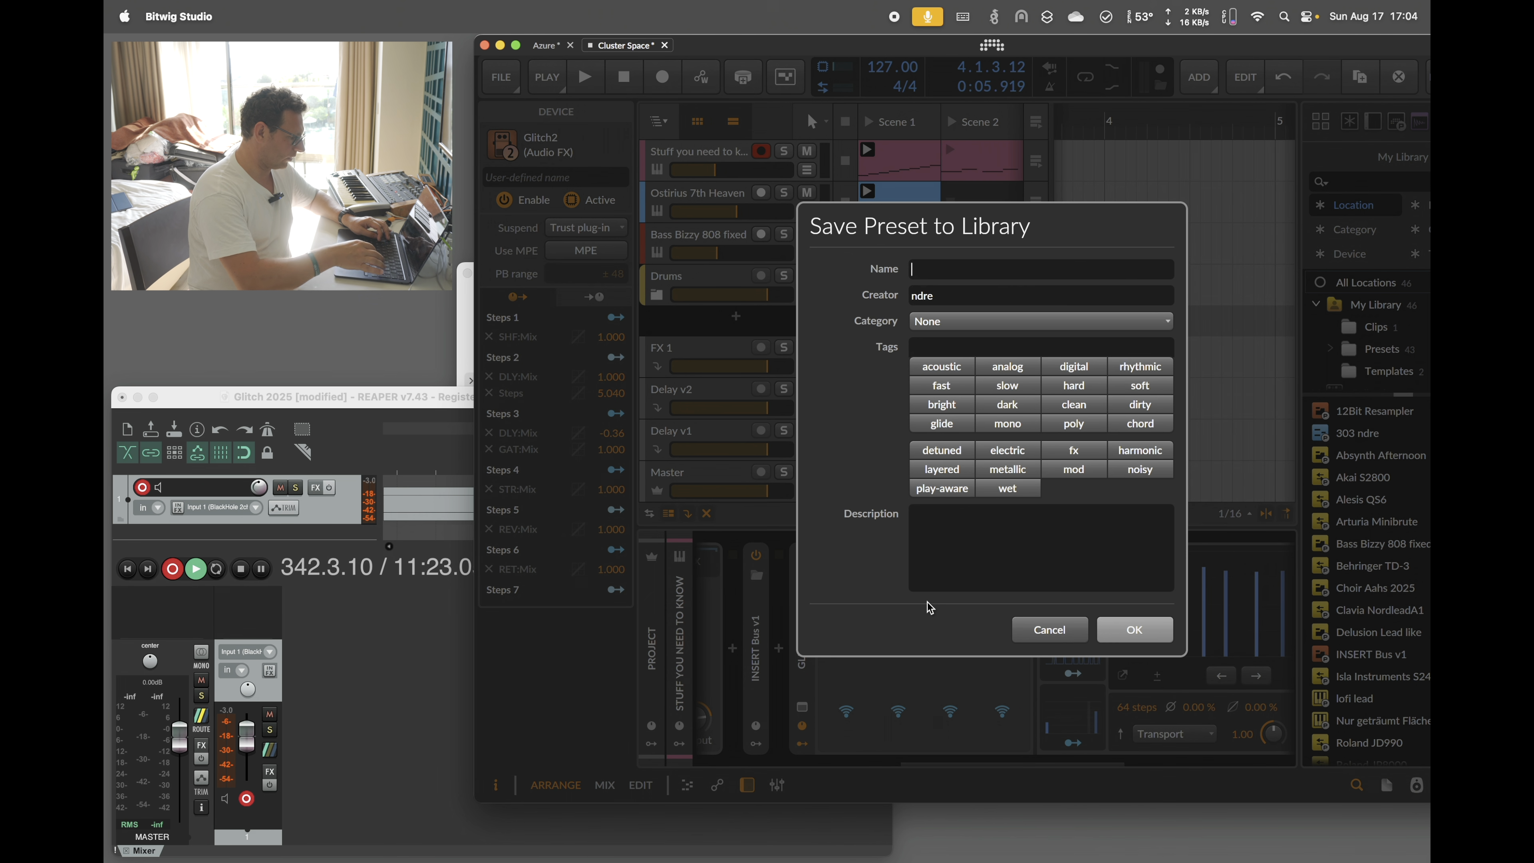
type("Glitch Default Pattern")
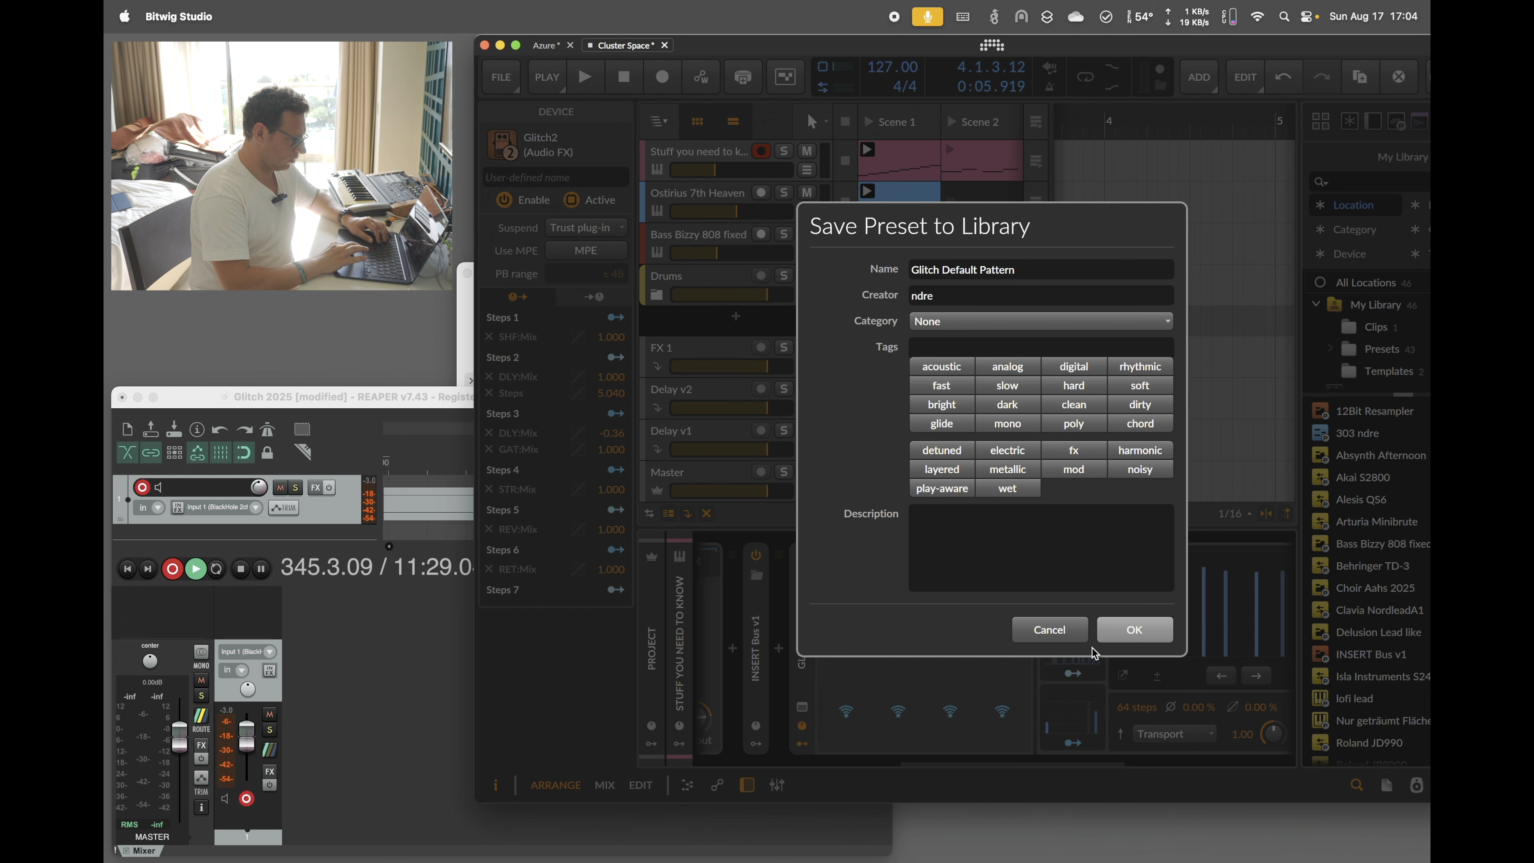
left_click(1133, 635)
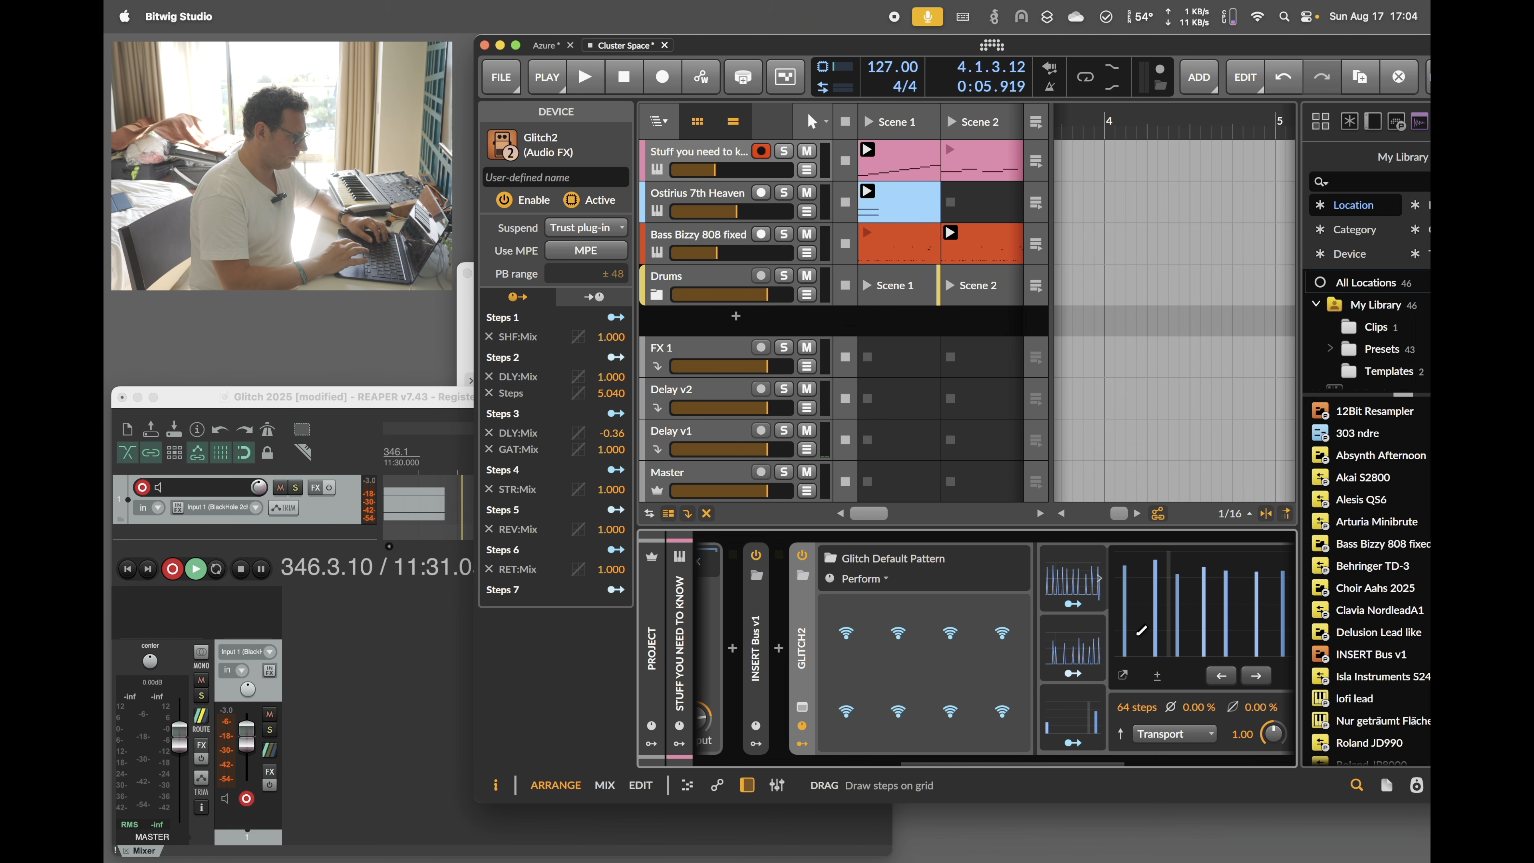
scroll(1142, 630, "right", 5)
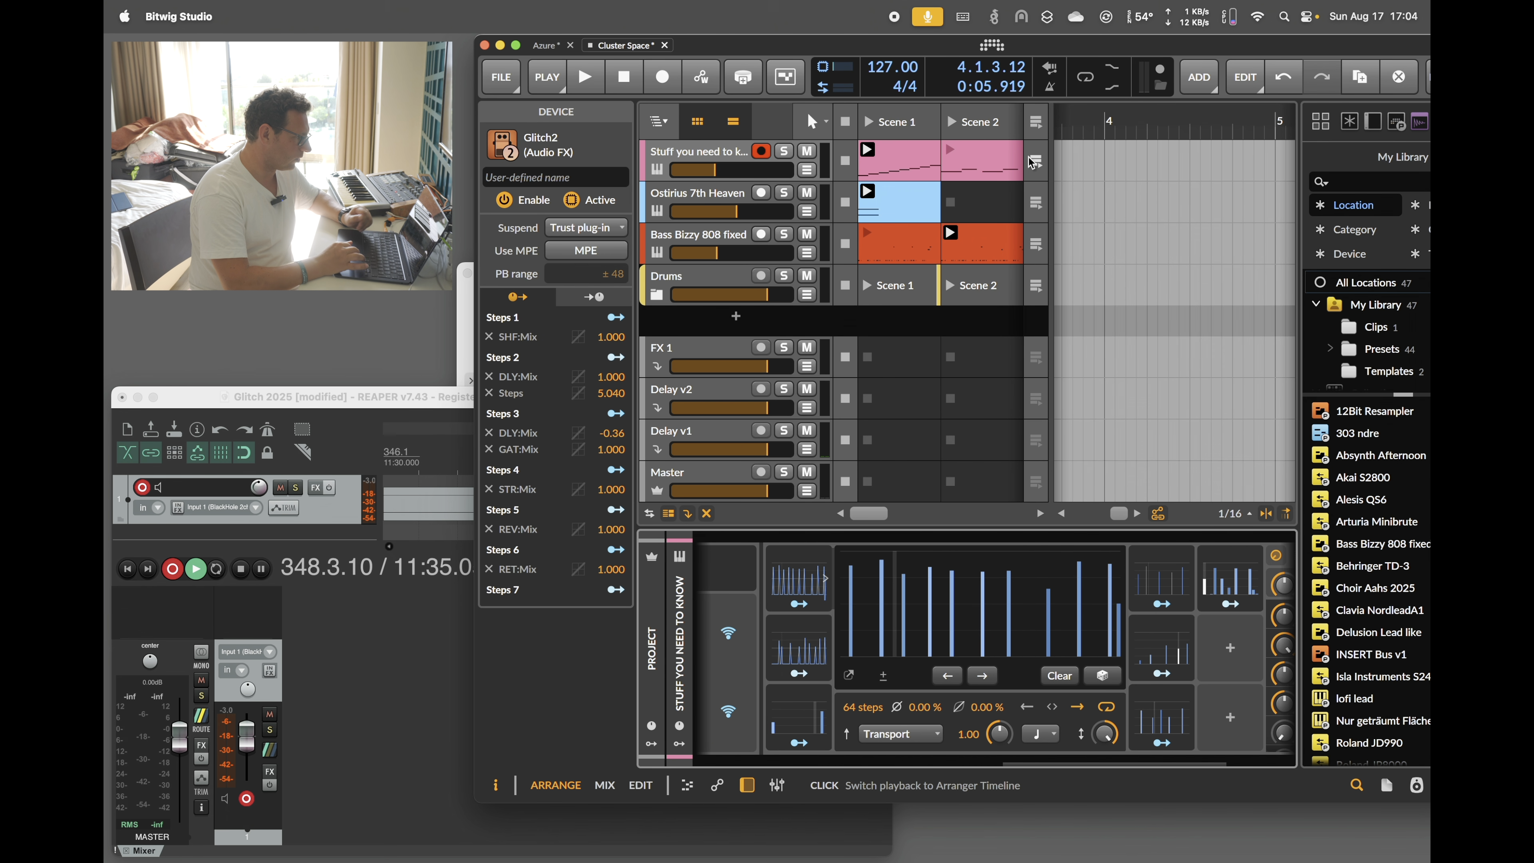
- Switch to the Azure project, activate its audio engine, and open the Shuffler mix Steps pattern of Glitch2 on the Audio 1 track
left_click(545, 48)
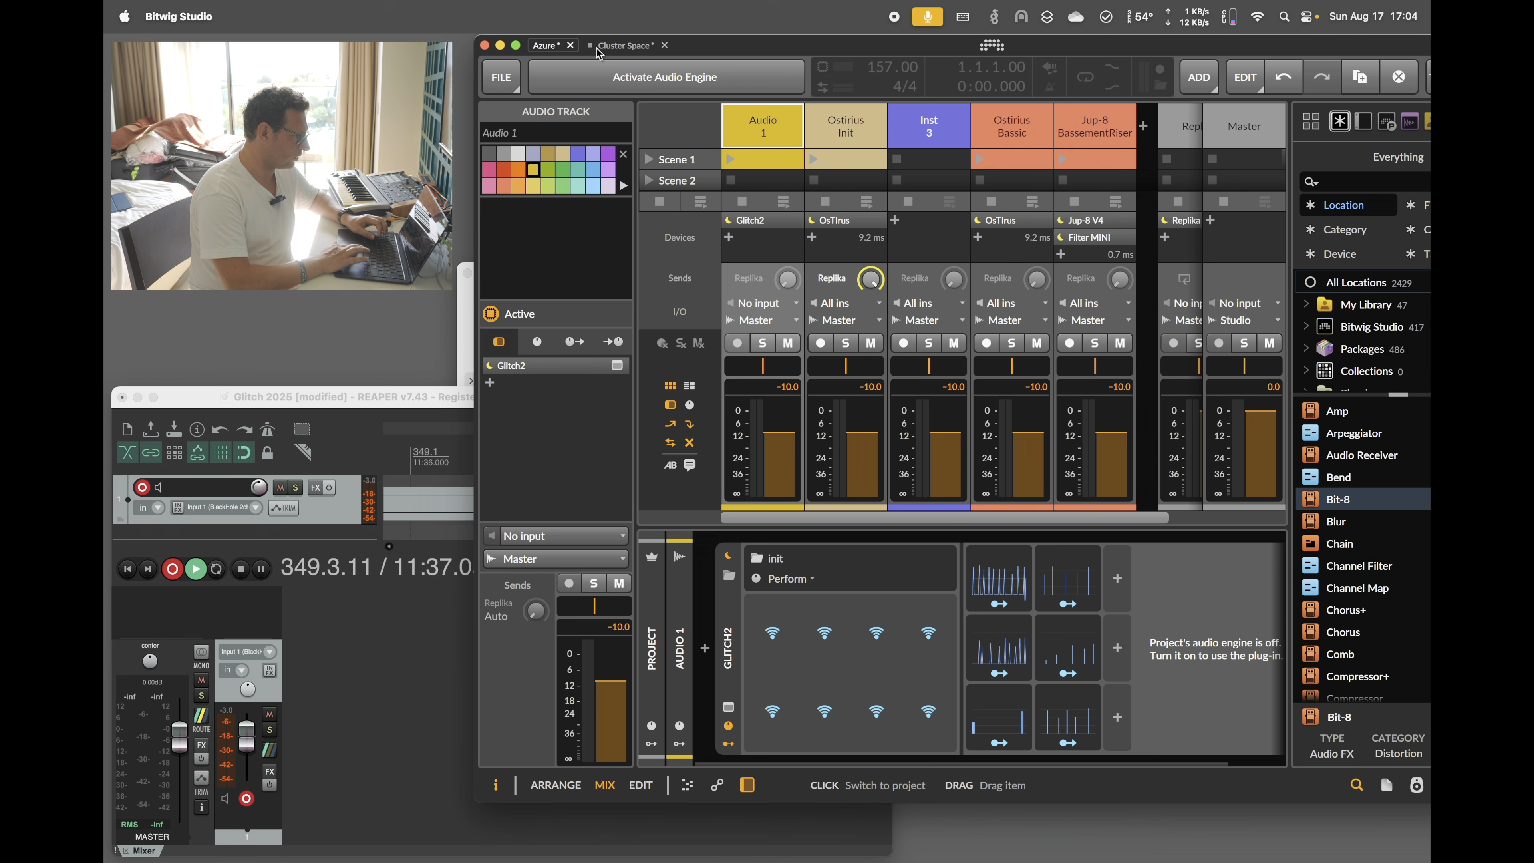
left_click(750, 83)
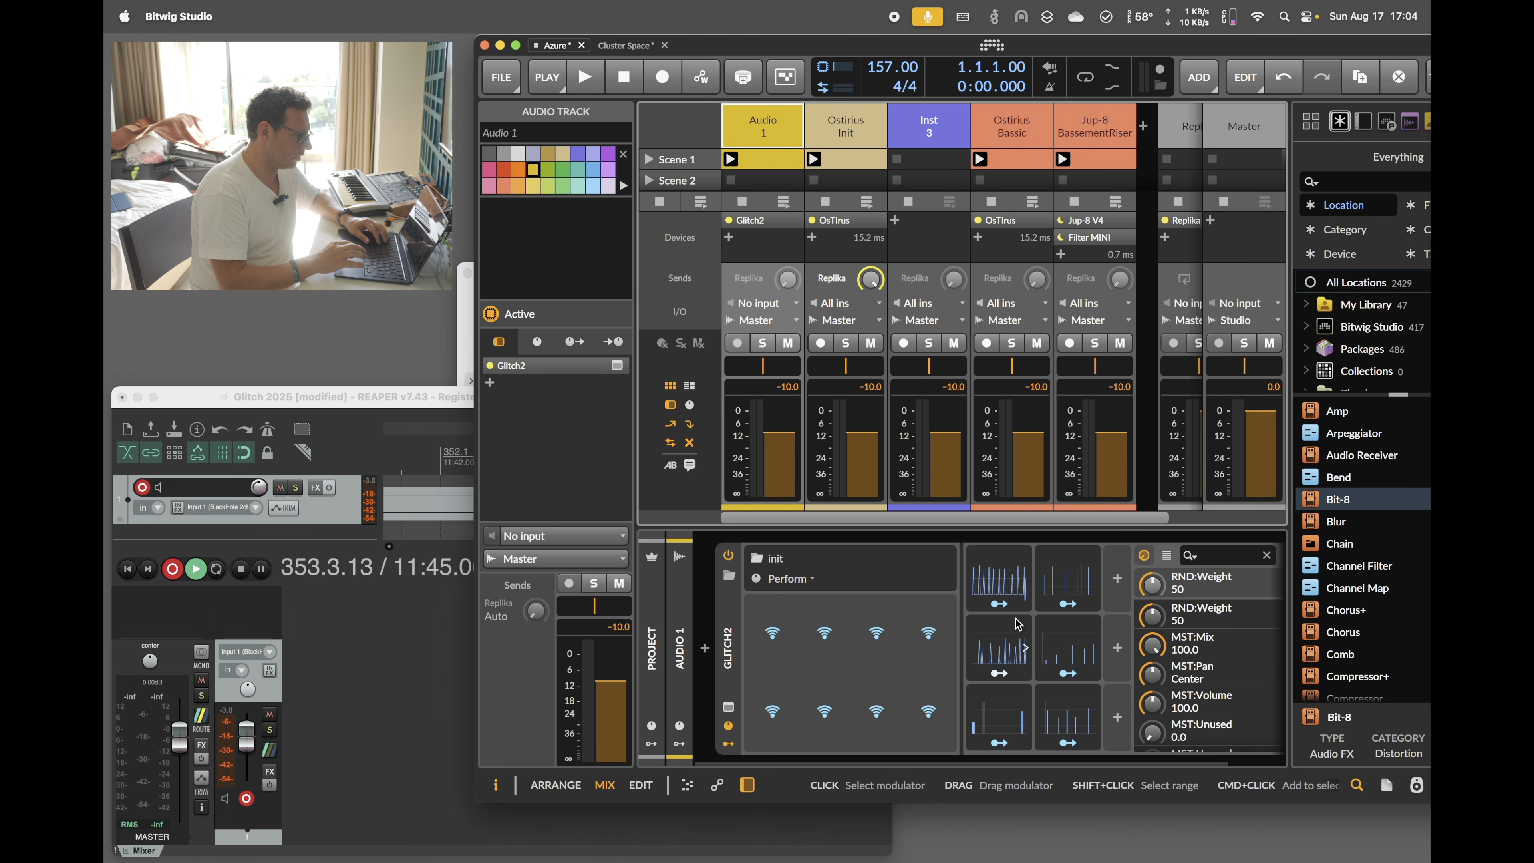
left_click(781, 632)
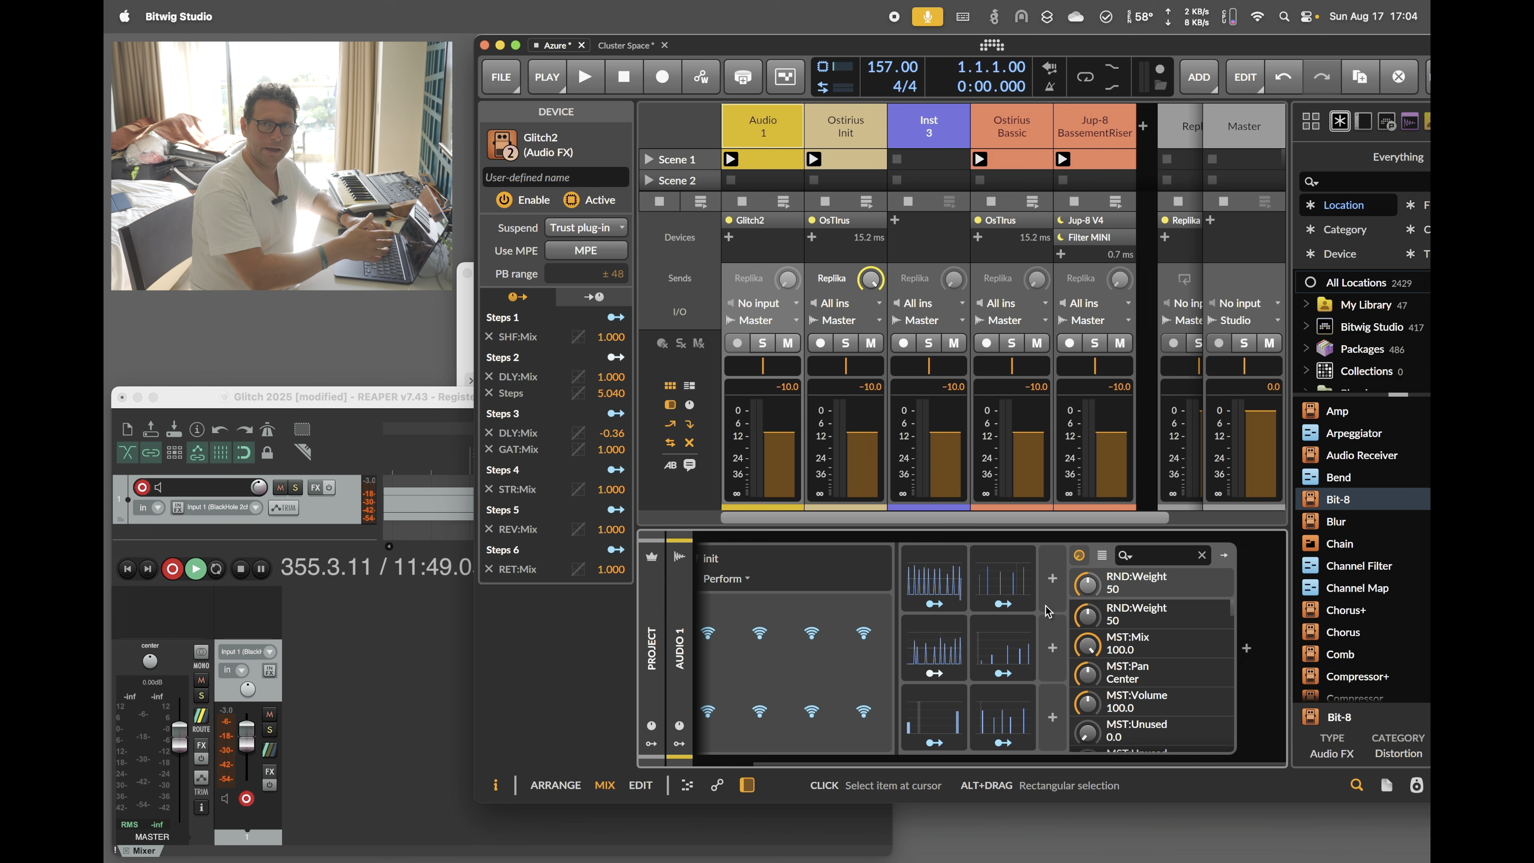
left_click(948, 587)
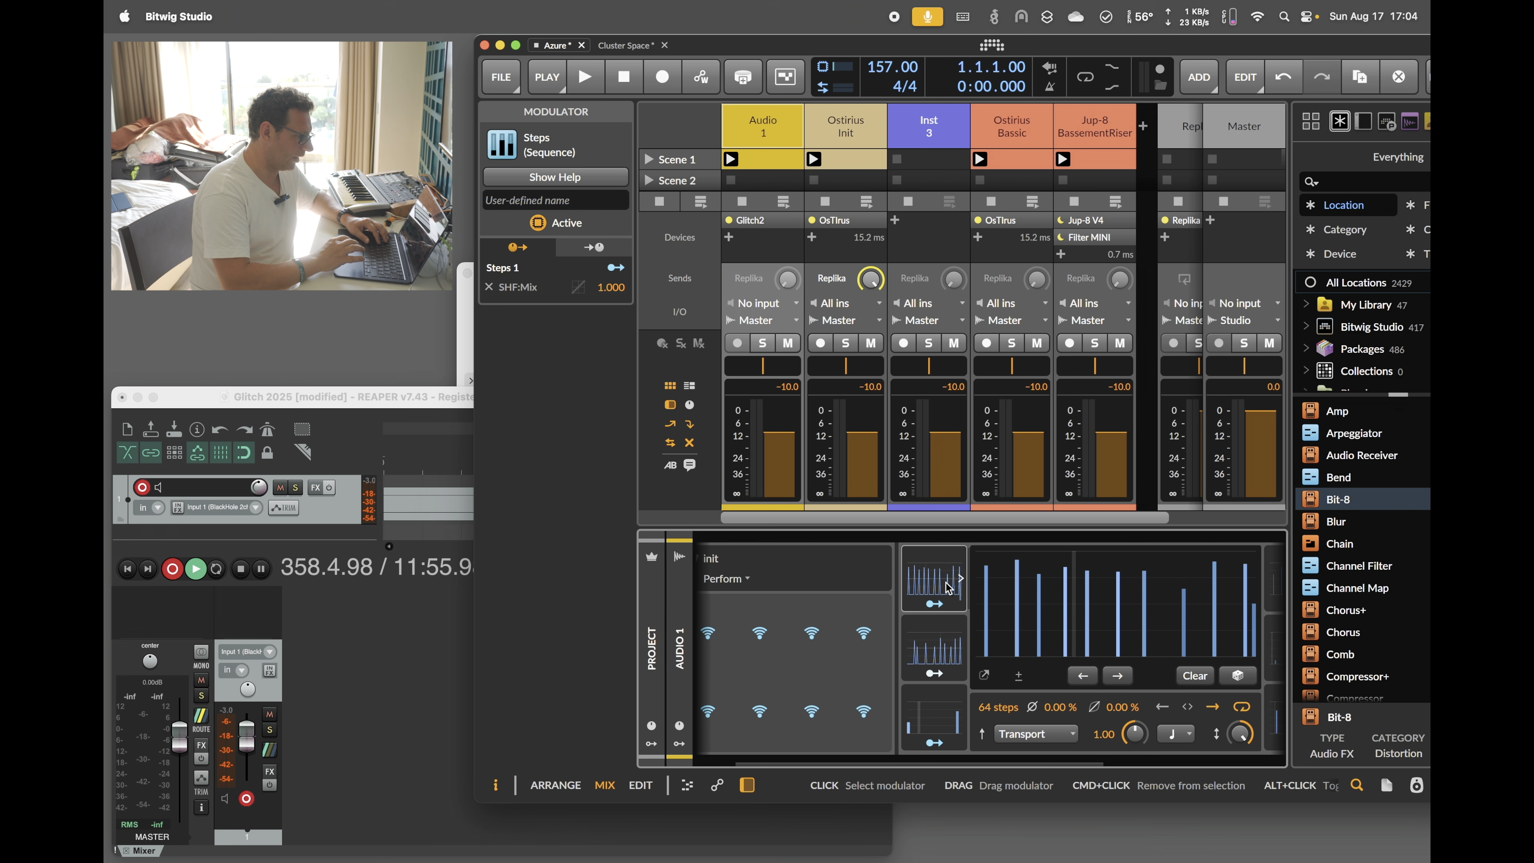
- Try drawing extra steps across the 64-step Shuffler mix pattern, and randomize the pattern
left_click(1036, 617)
left_click(1127, 627)
left_click(1052, 597)
left_click(1092, 583)
left_click(1206, 653)
left_click(1229, 627)
left_click(1238, 676)
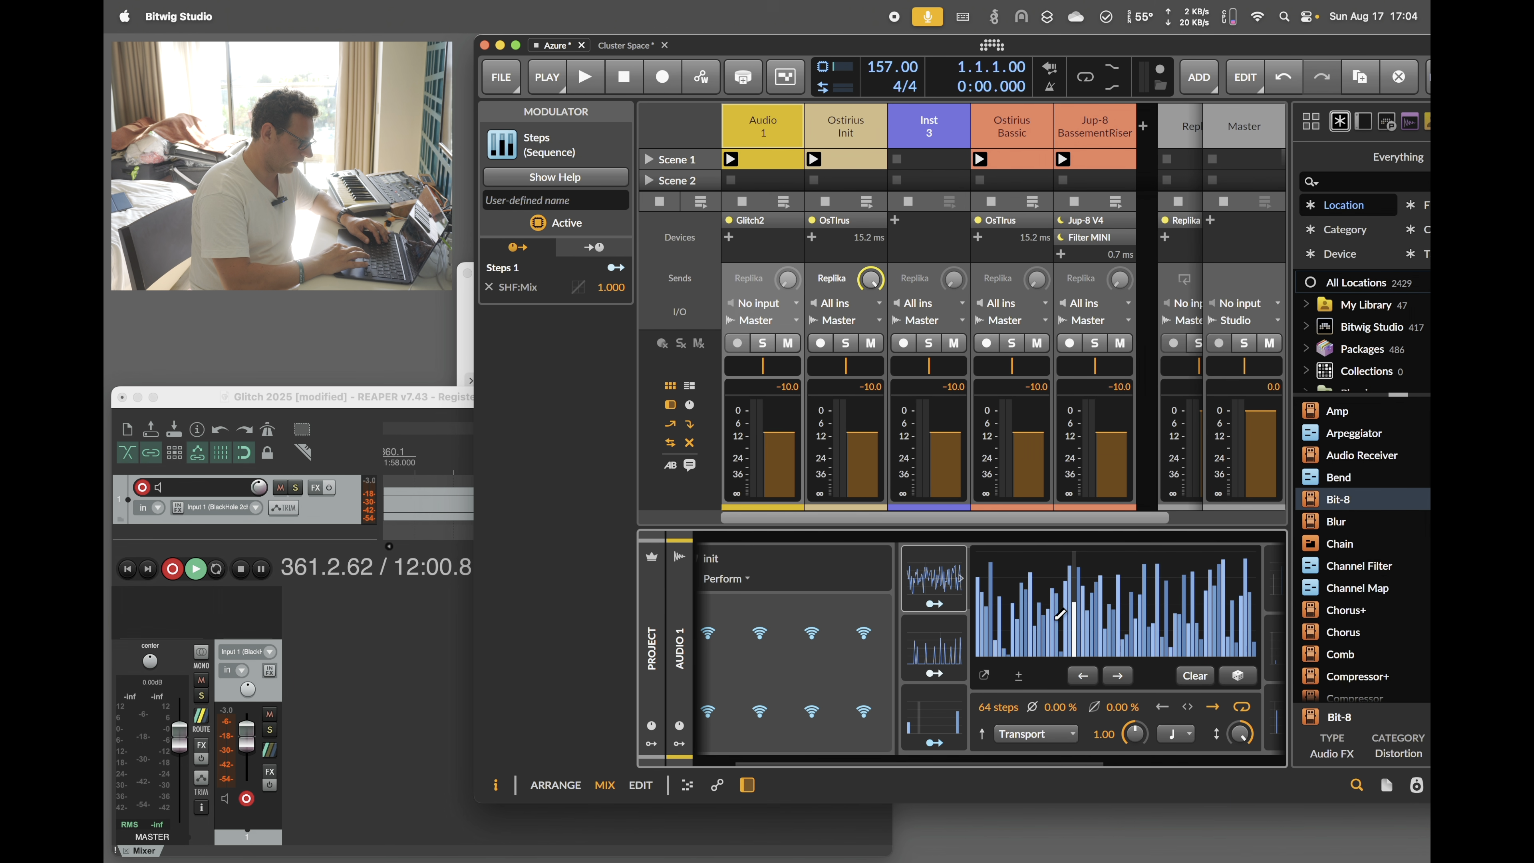
- Clear the Shuffler mix pattern and draw a sparse set of new steps of varying heights across it
left_click(1195, 676)
left_click(1066, 608)
left_click(983, 574)
left_click(1176, 580)
left_click(1050, 574)
- Clear the Delay mix pattern of the Steps 2 modulator and draw a few new spaced-out steps
left_click(935, 647)
left_click(1194, 676)
left_click(1007, 604)
left_click(1125, 604)
- Clear the 16-step Gater mix pattern of the Steps 3 modulator and draw three new steps spread along it
left_click(935, 720)
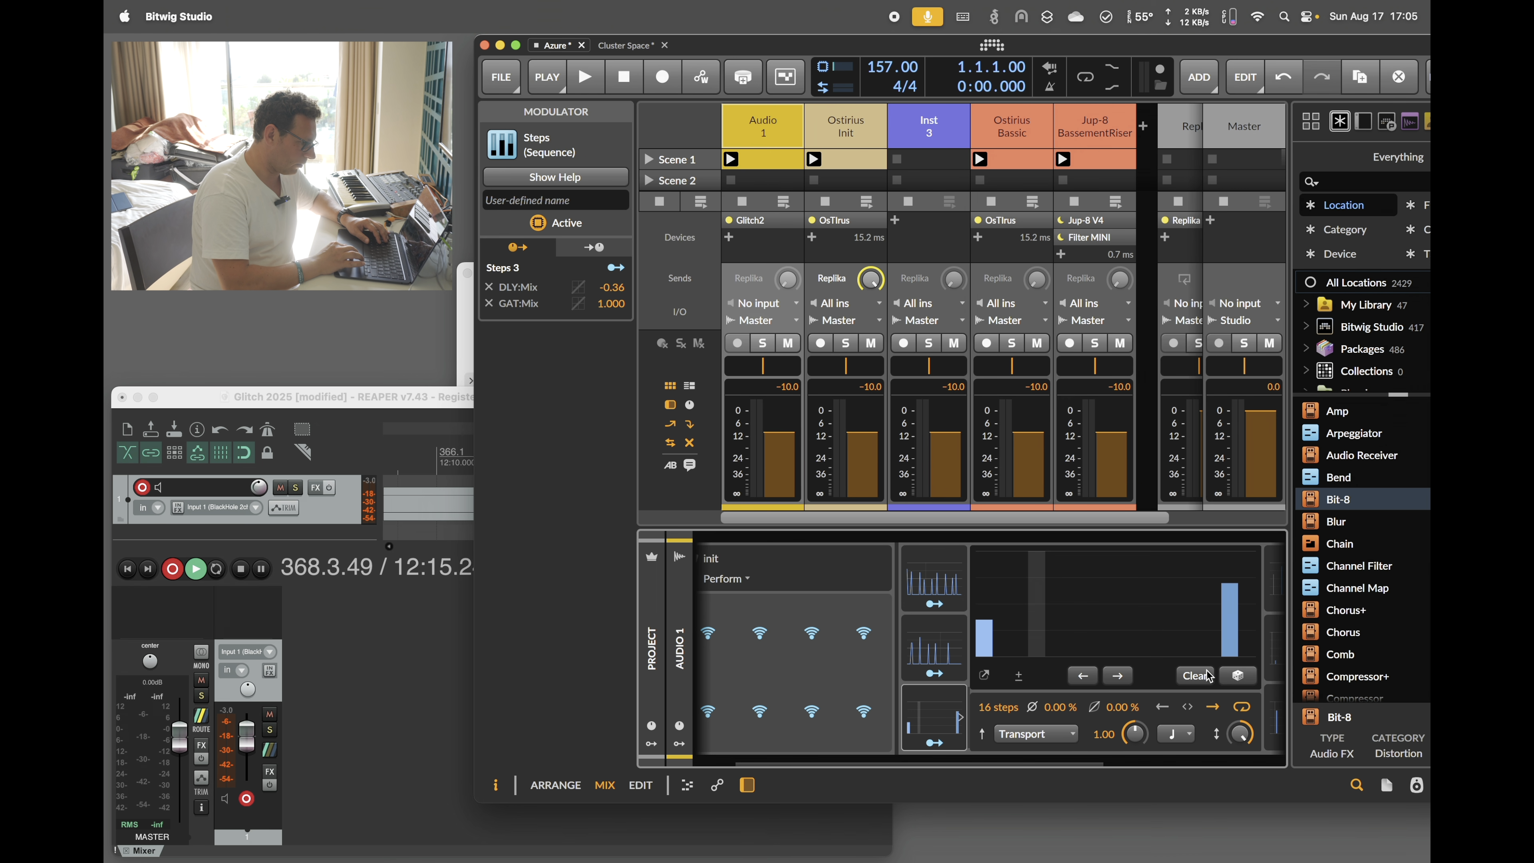
left_click(1194, 676)
left_click(1106, 595)
left_click(1213, 598)
left_click(1036, 579)
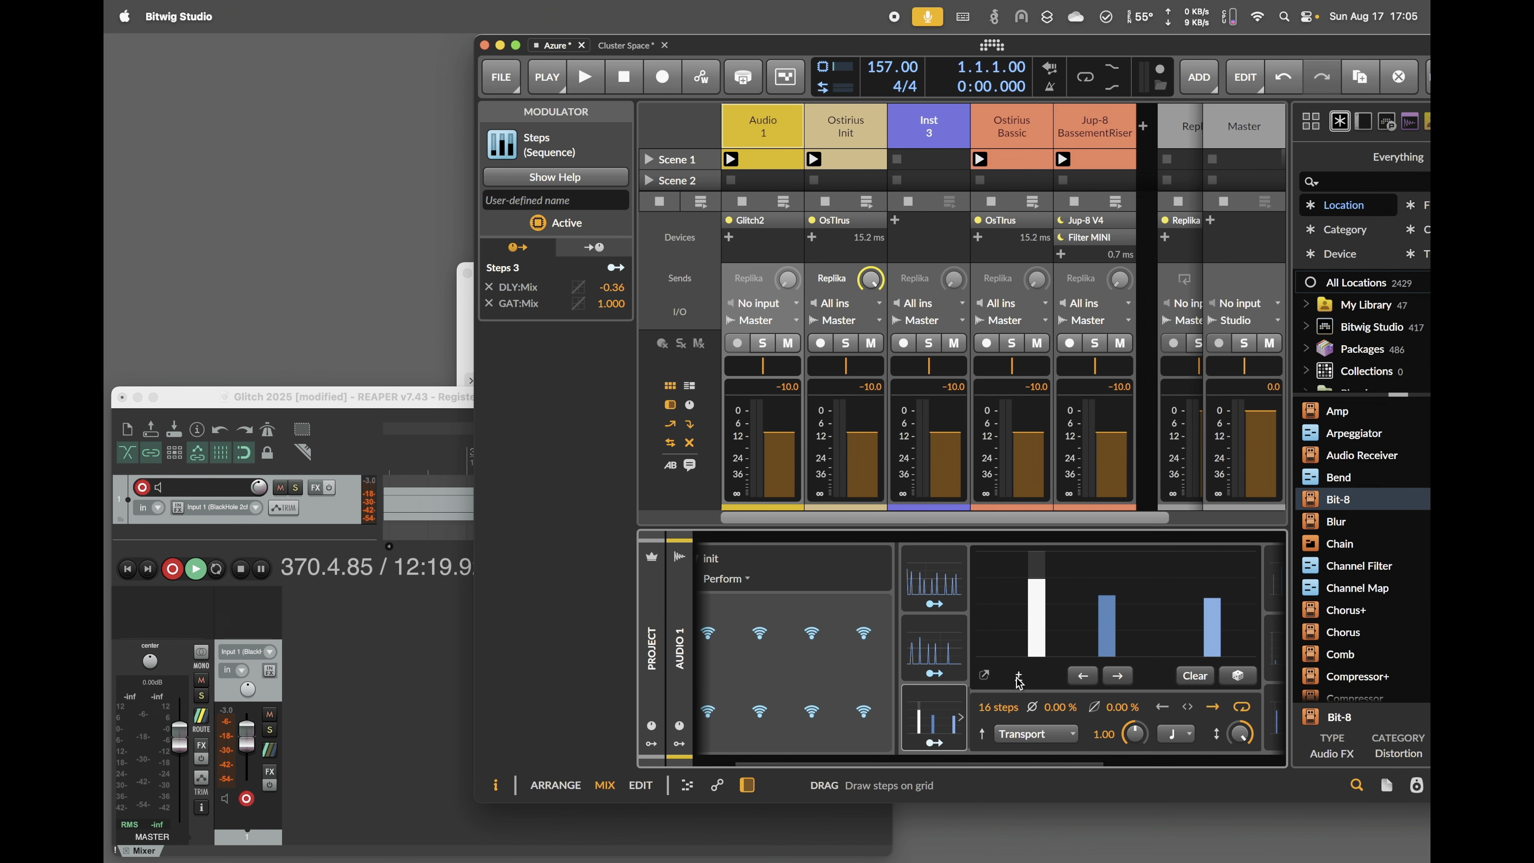
- Replace the 48-step Stretcher mix pattern of the Steps 4 modulator with three new steps and start playback
left_click(938, 651)
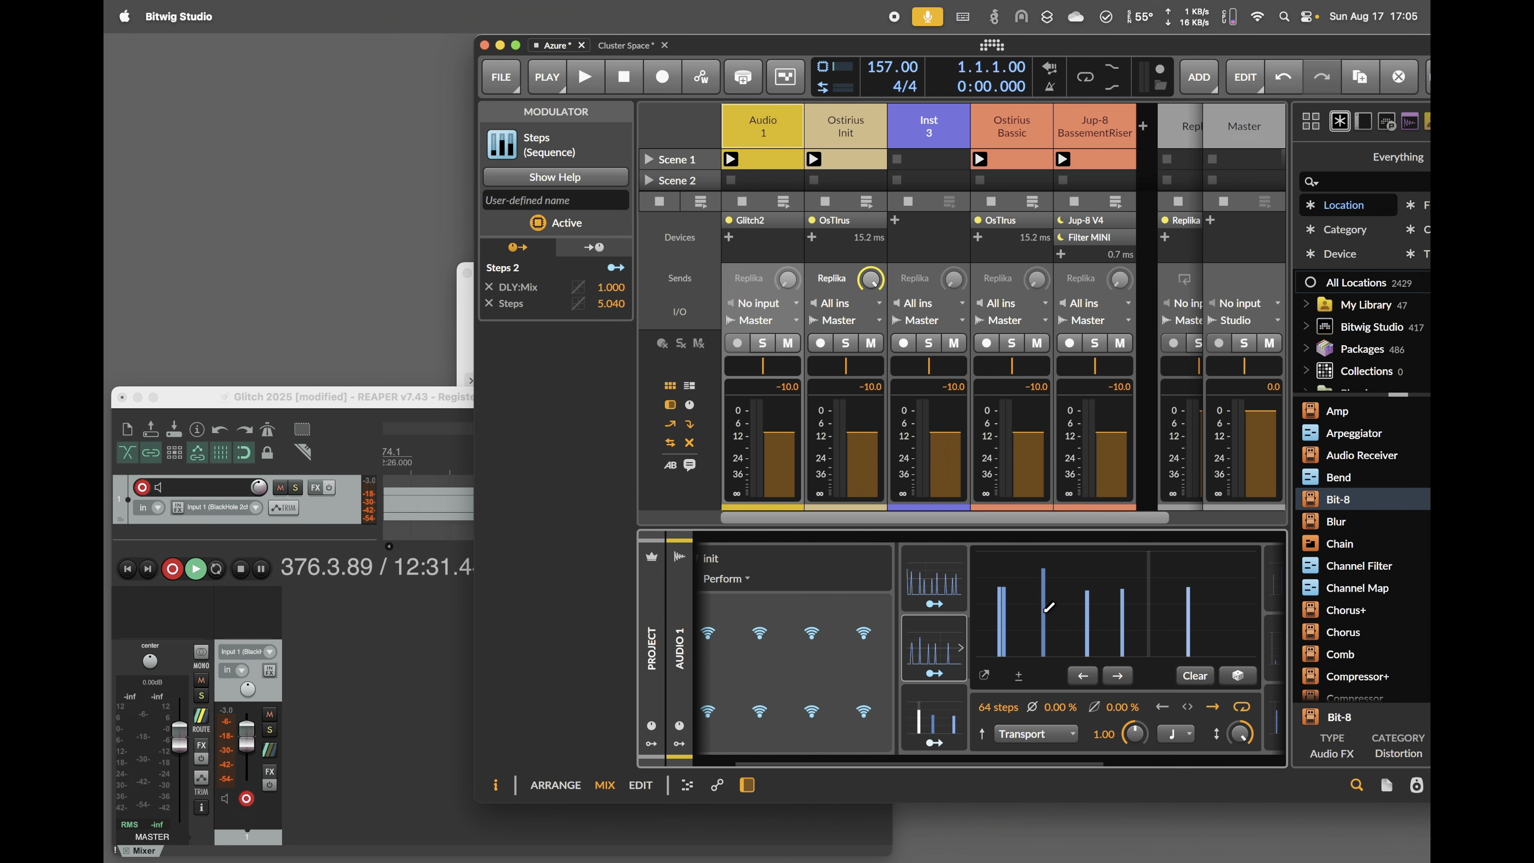
scroll(1099, 731, "right", 3)
left_click(1082, 676)
left_click(948, 610)
left_click(1065, 579)
left_click(872, 583)
key("space")
mouse_move(781, 389)
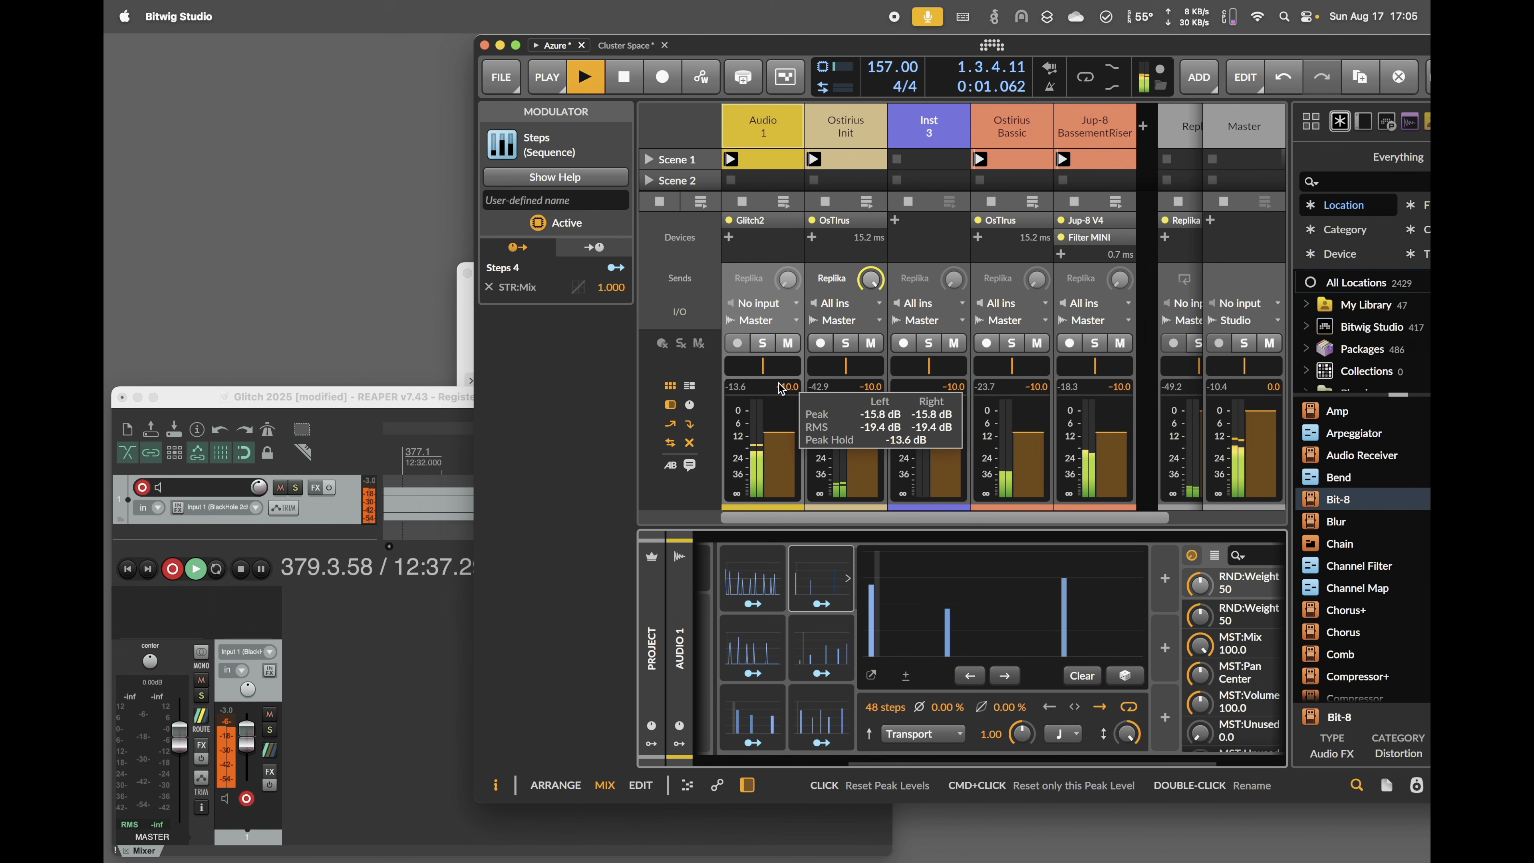